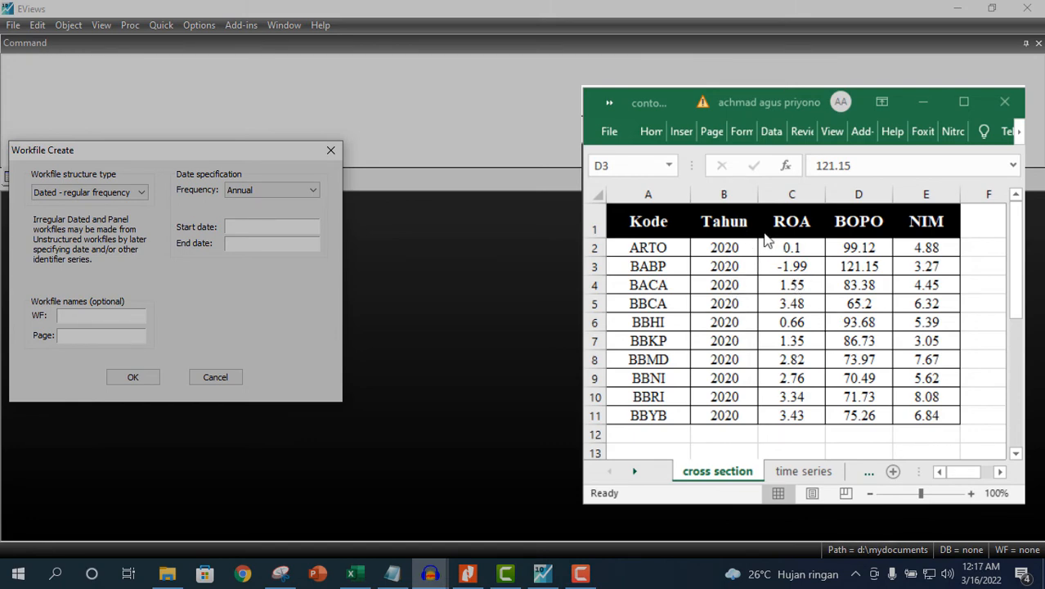
# Step: Examine the Kode, Tahun, ROA, BOPO and NIM columns of the cross section sheet in Excel
pyautogui.click(648, 229)
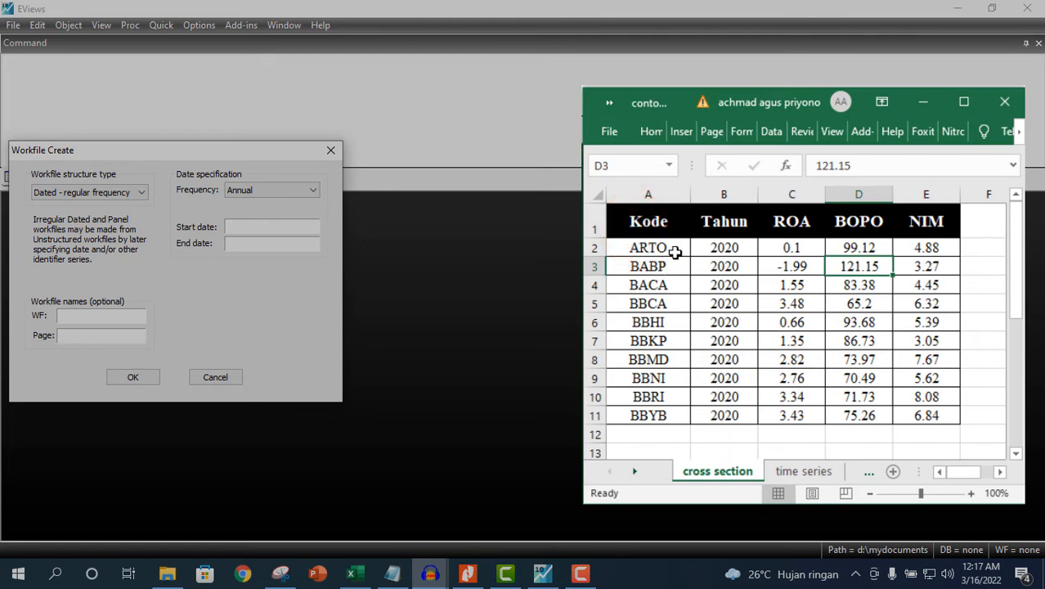
pyautogui.moveTo(671, 251); pyautogui.dragTo(672, 416)
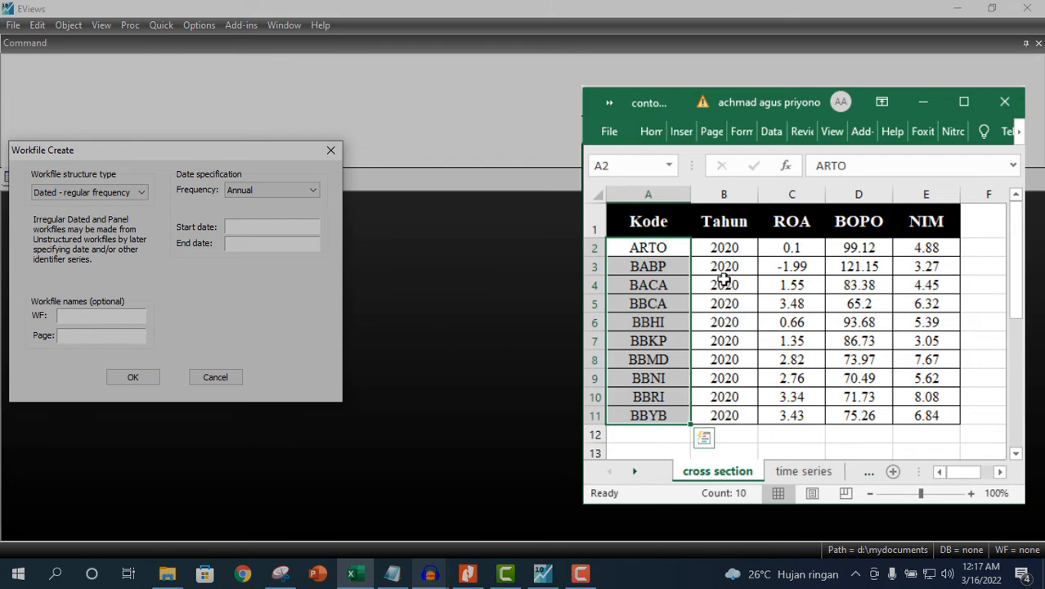
pyautogui.moveTo(718, 248); pyautogui.dragTo(721, 414)
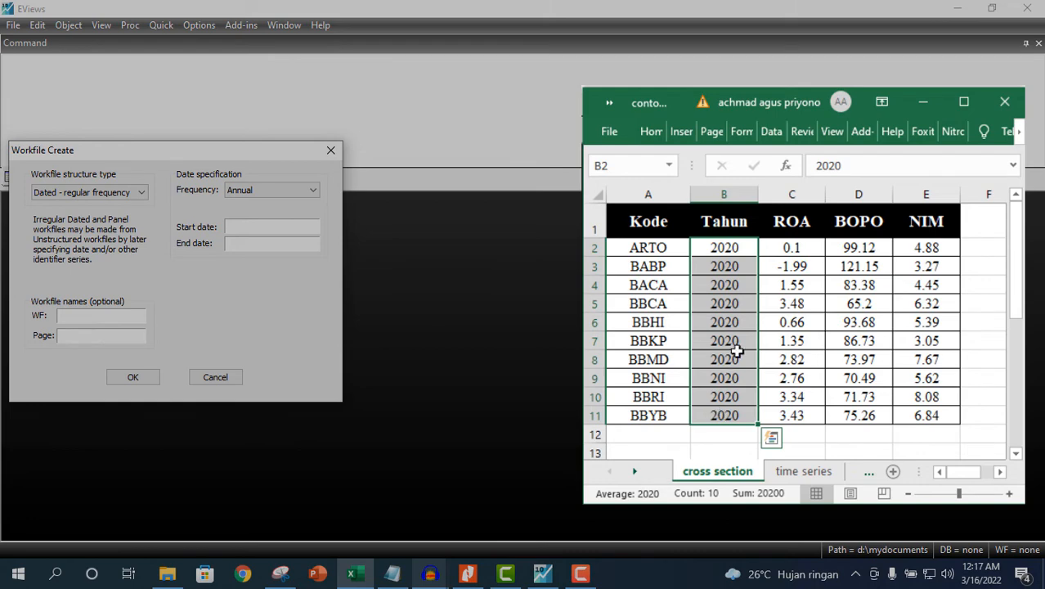
pyautogui.click(779, 222)
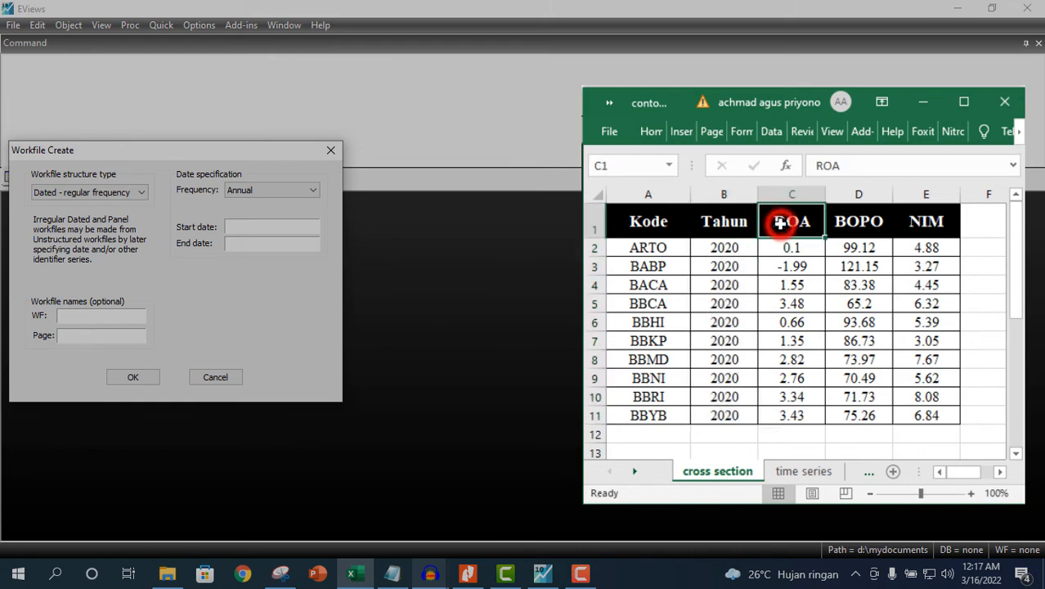
pyautogui.click(859, 228)
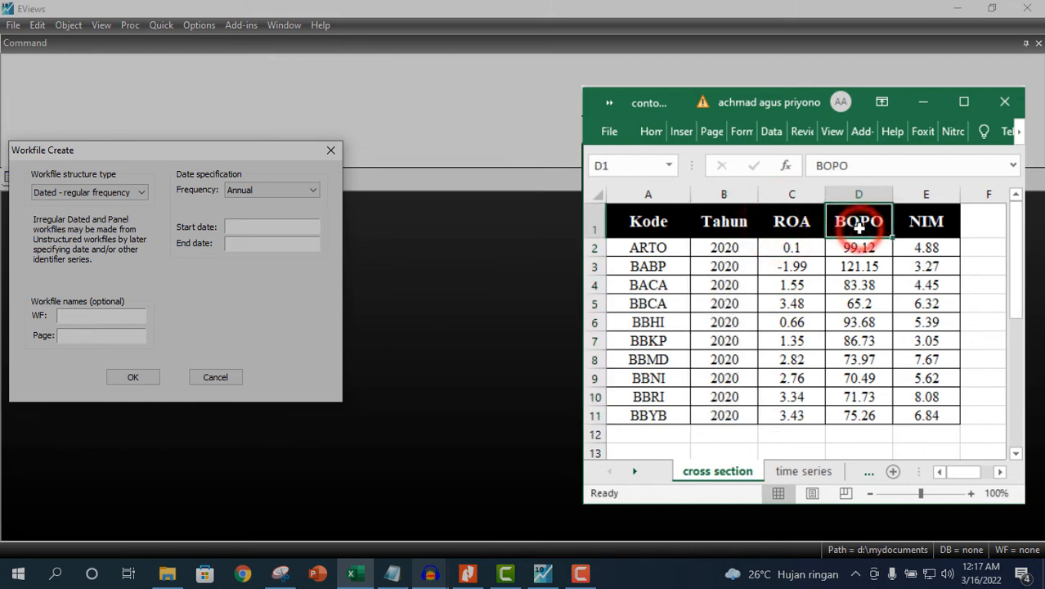
pyautogui.click(917, 230)
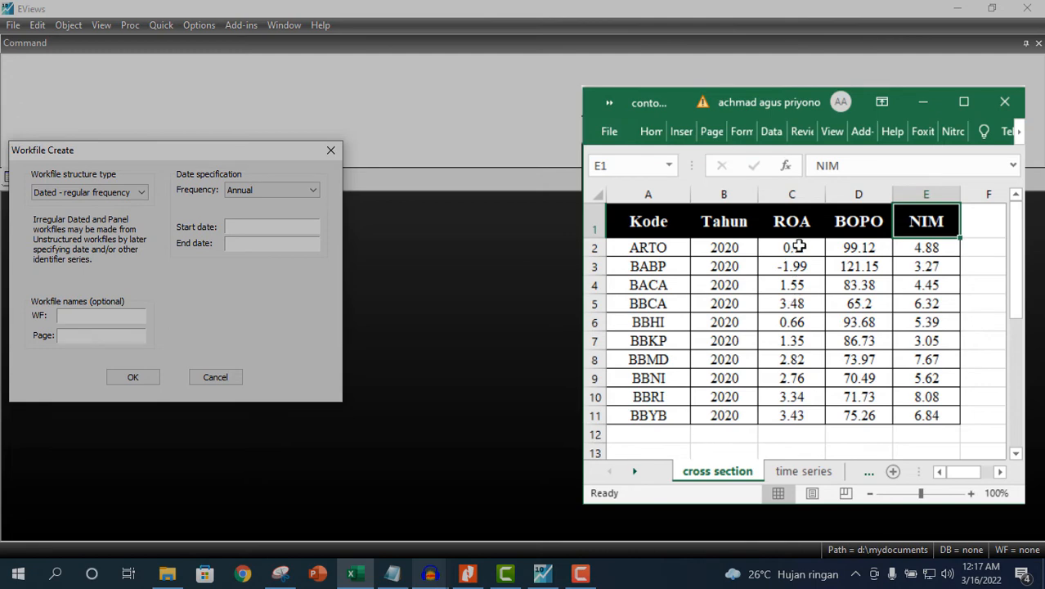
# Step: Copy the ROA, BOPO and NIM values in C2:E11 of the cross section sheet, without the headers
pyautogui.moveTo(798, 246); pyautogui.dragTo(926, 411)
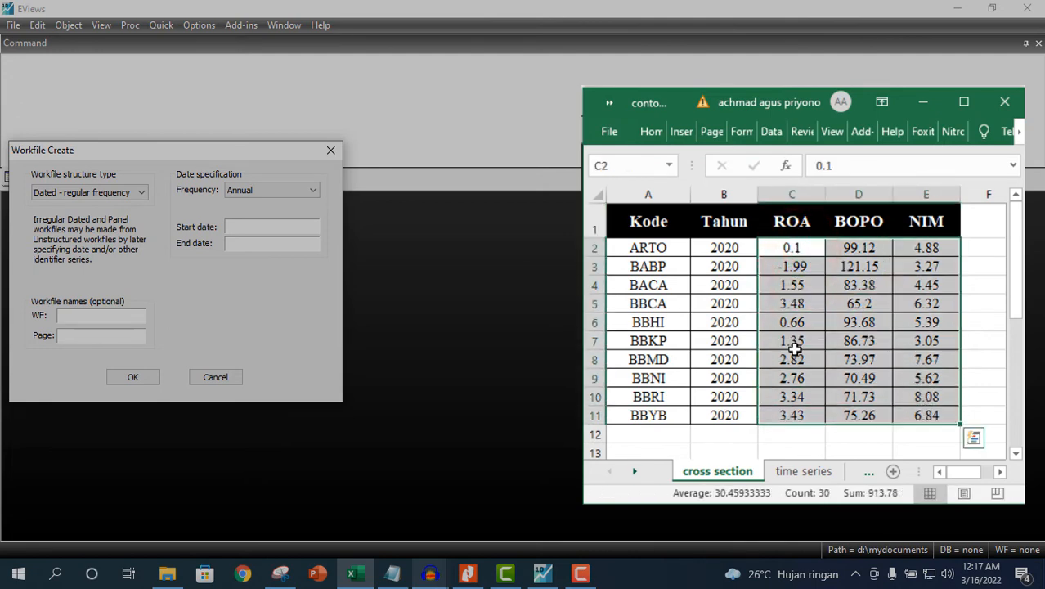
pyautogui.rightClick(787, 246)
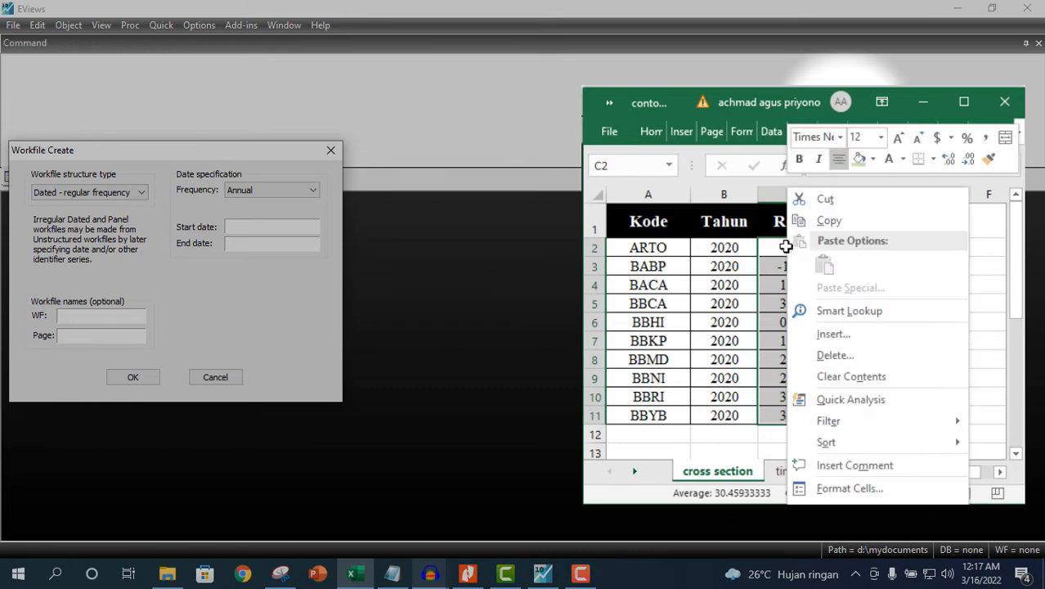
pyautogui.click(829, 221)
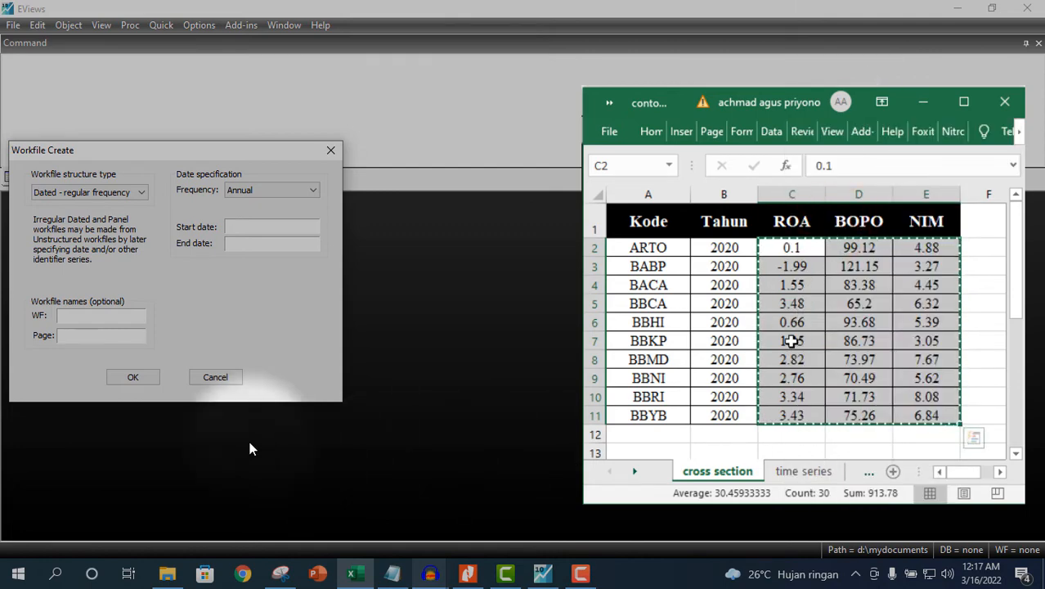
# Step: Create an Unstructured / Undated workfile with 10 observations in EViews and move its window to the workspace's upper-left corner
pyautogui.click(152, 160)
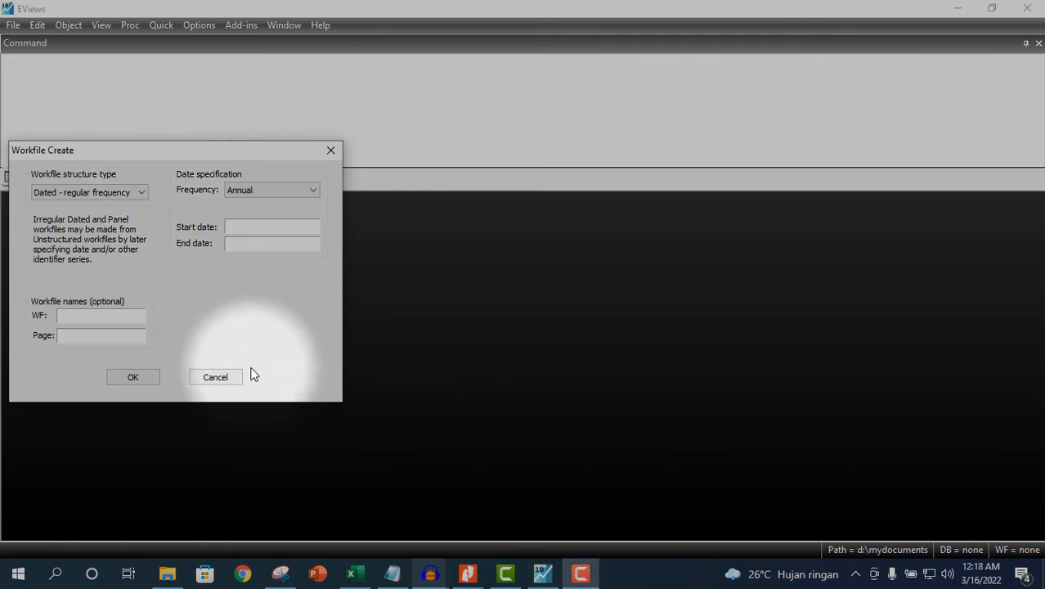
pyautogui.click(114, 196)
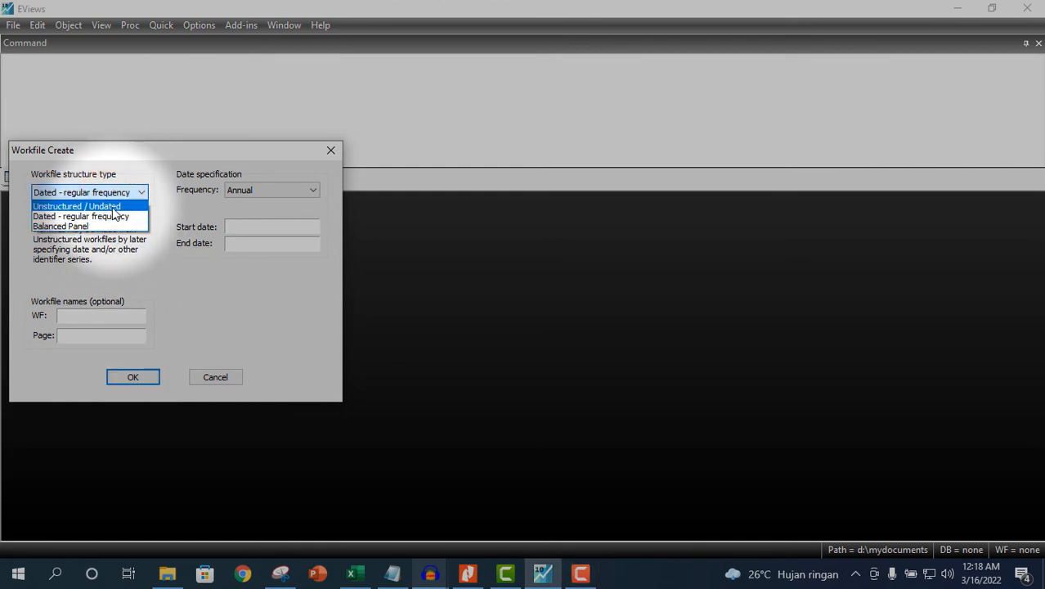
pyautogui.click(114, 207)
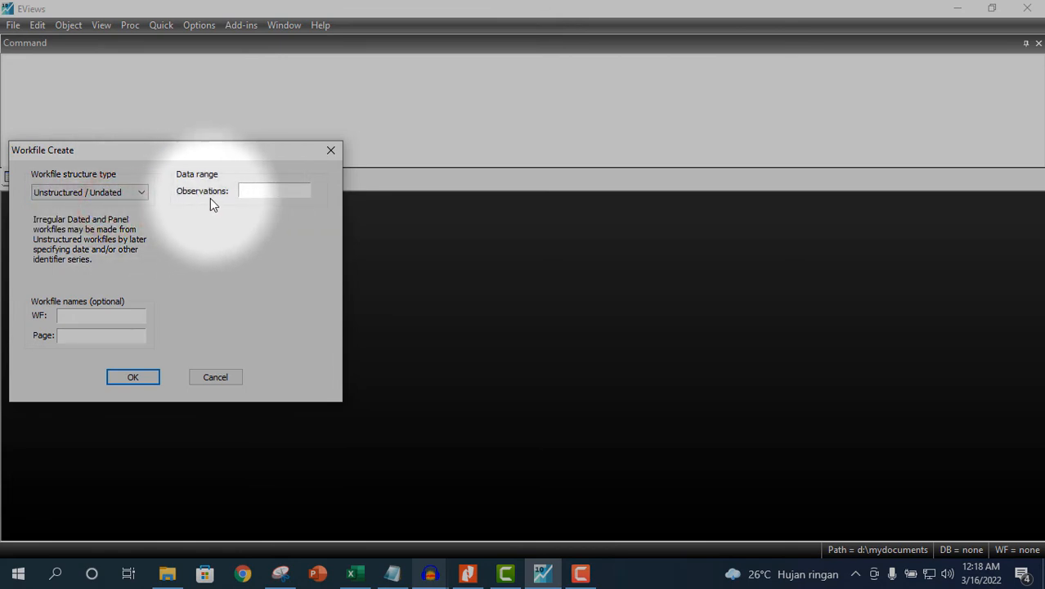
pyautogui.click(266, 186)
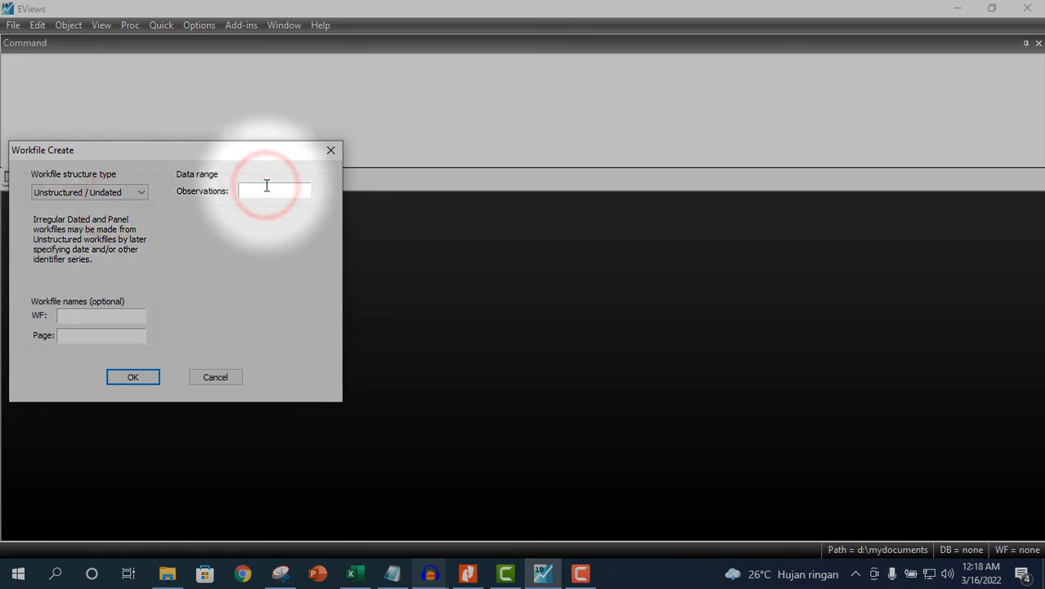
pyautogui.write('10')
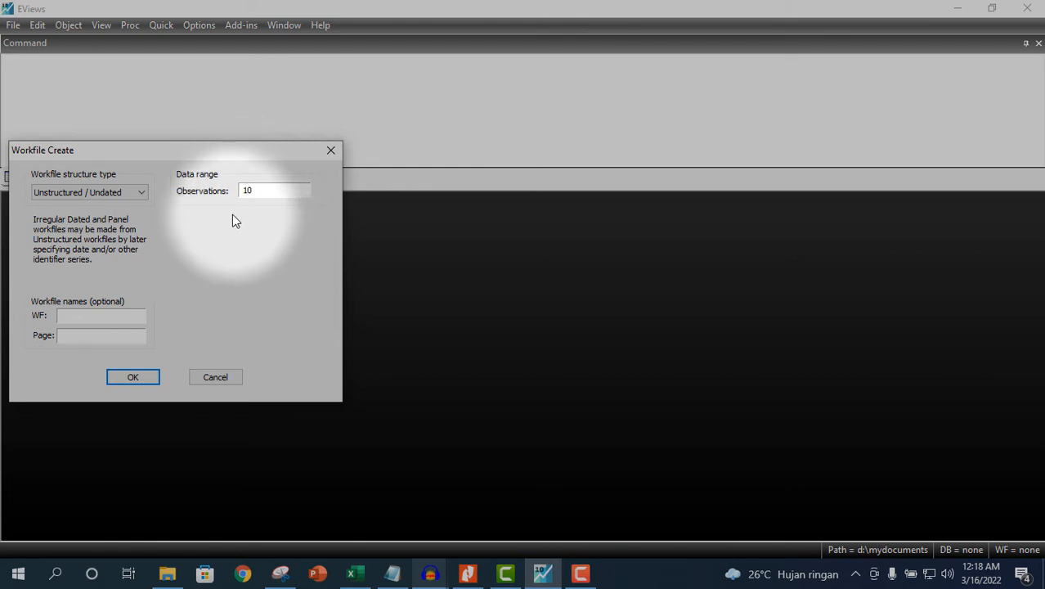
pyautogui.click(133, 377)
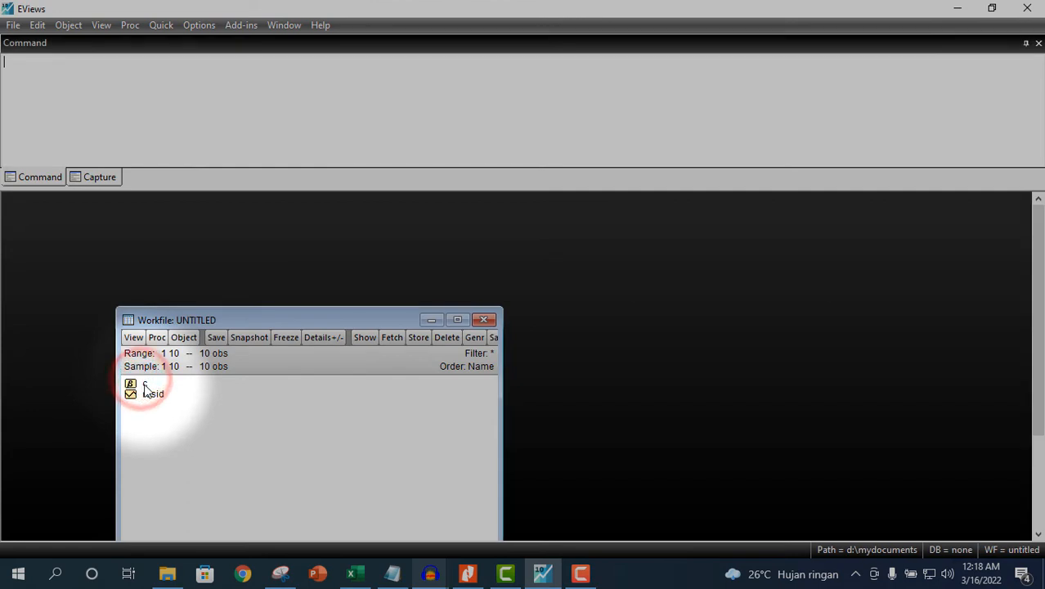
pyautogui.moveTo(248, 318); pyautogui.dragTo(134, 208)
# Step: Run the data command to open an empty group and move its window up beside the workfile's object list
pyautogui.click(23, 62)
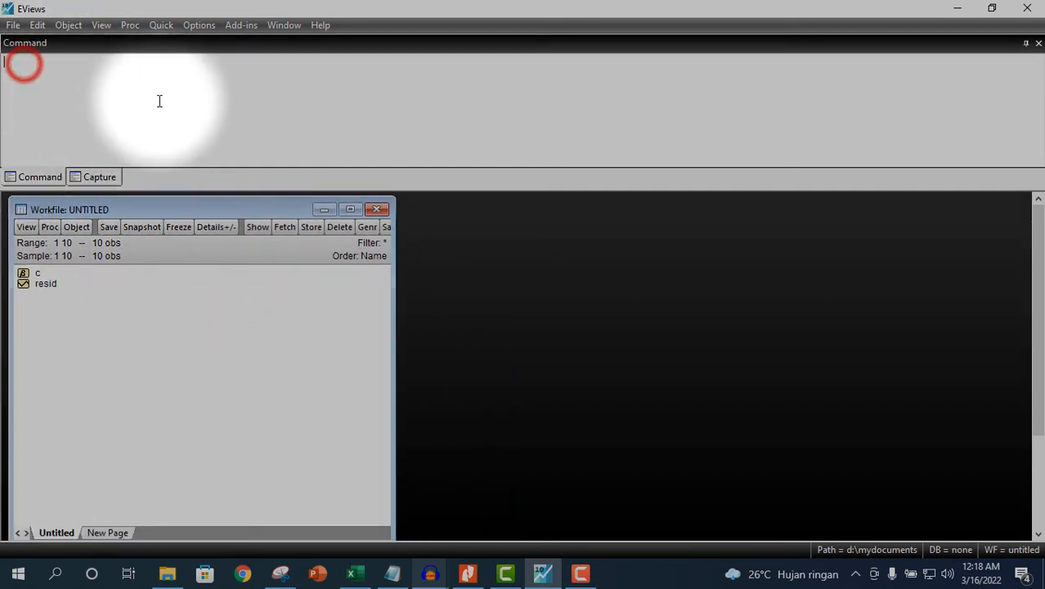
pyautogui.write('data')
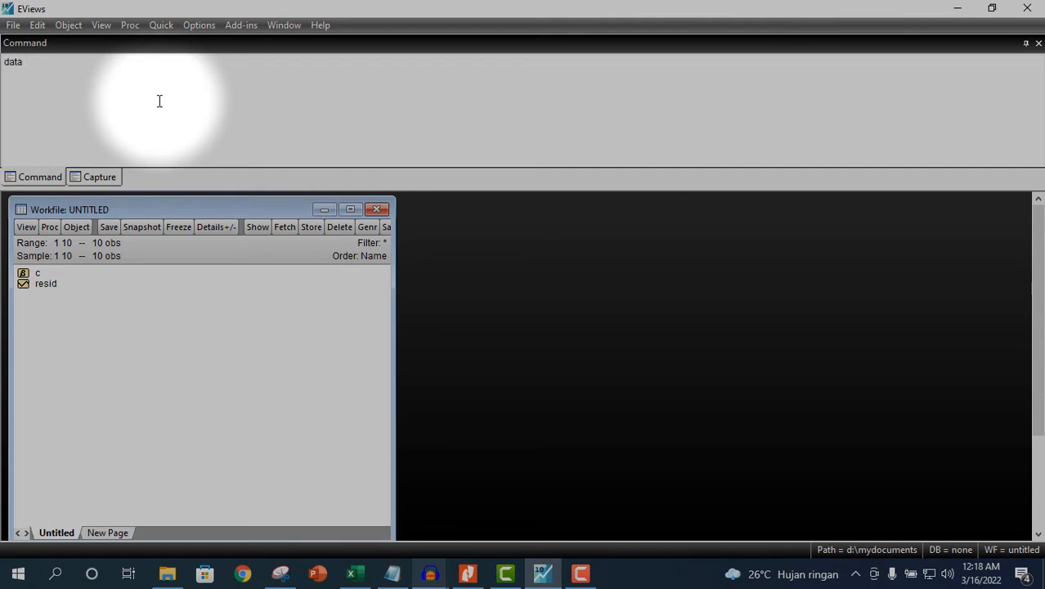
pyautogui.press('Return')
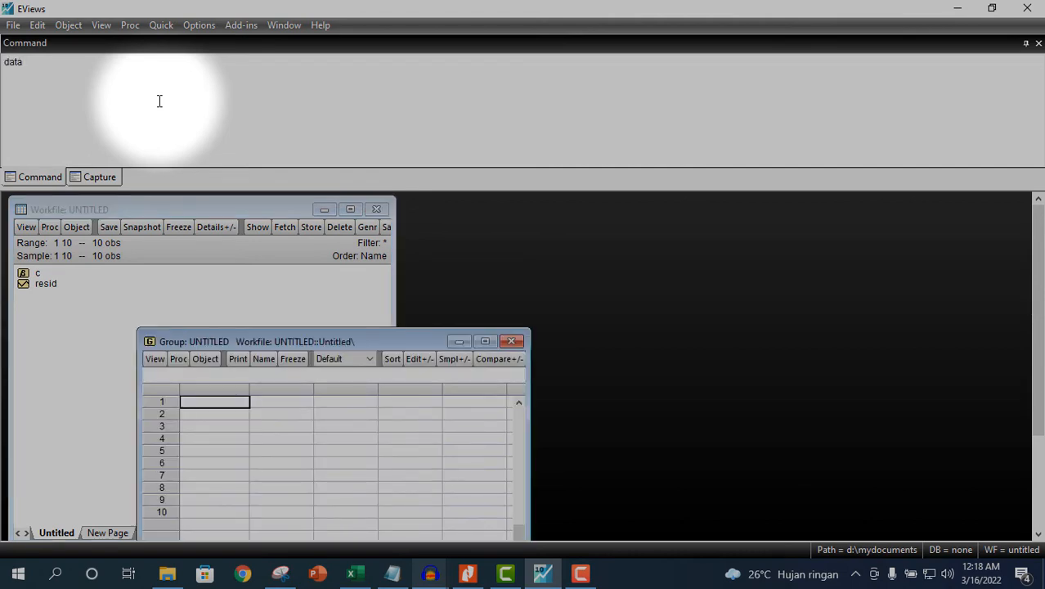
pyautogui.moveTo(277, 340); pyautogui.dragTo(290, 208)
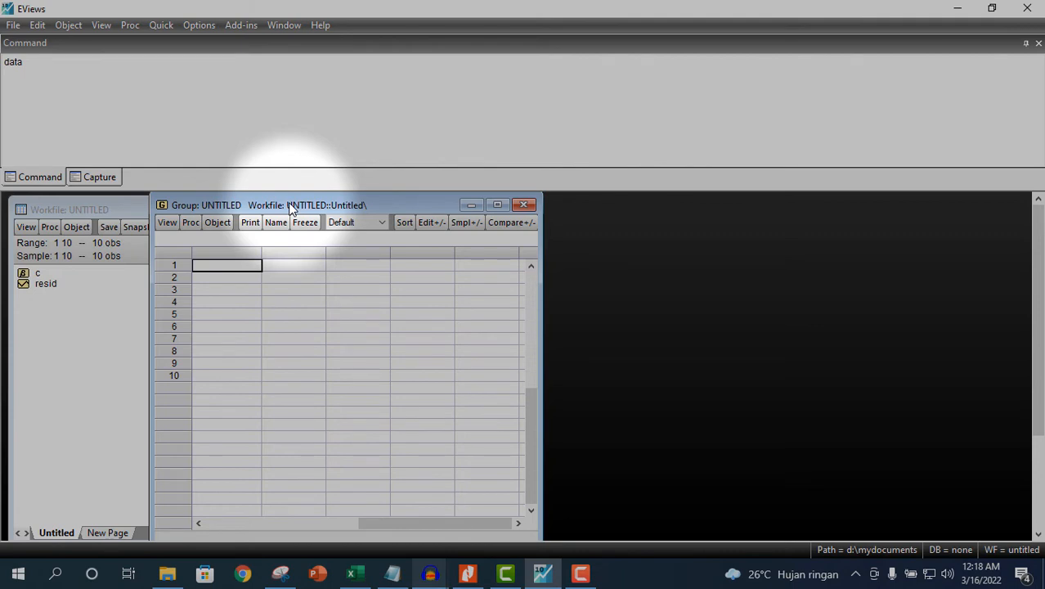
# Step: Paste the copied values into the group, starting at row 1 of the first column
pyautogui.click(39, 28)
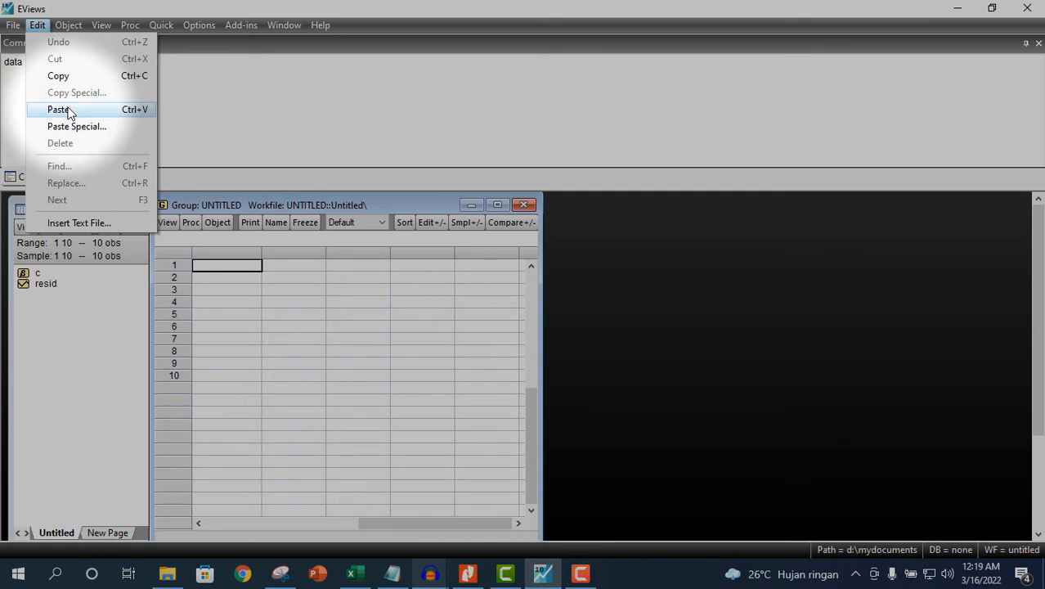
pyautogui.click(252, 266)
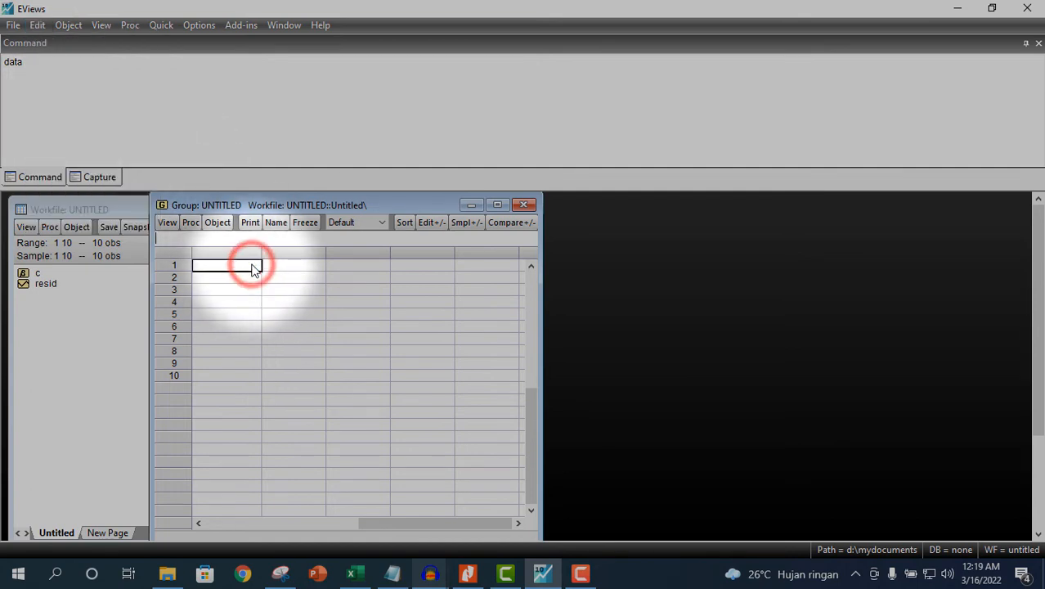
pyautogui.hotkey('ctrl', 'v')
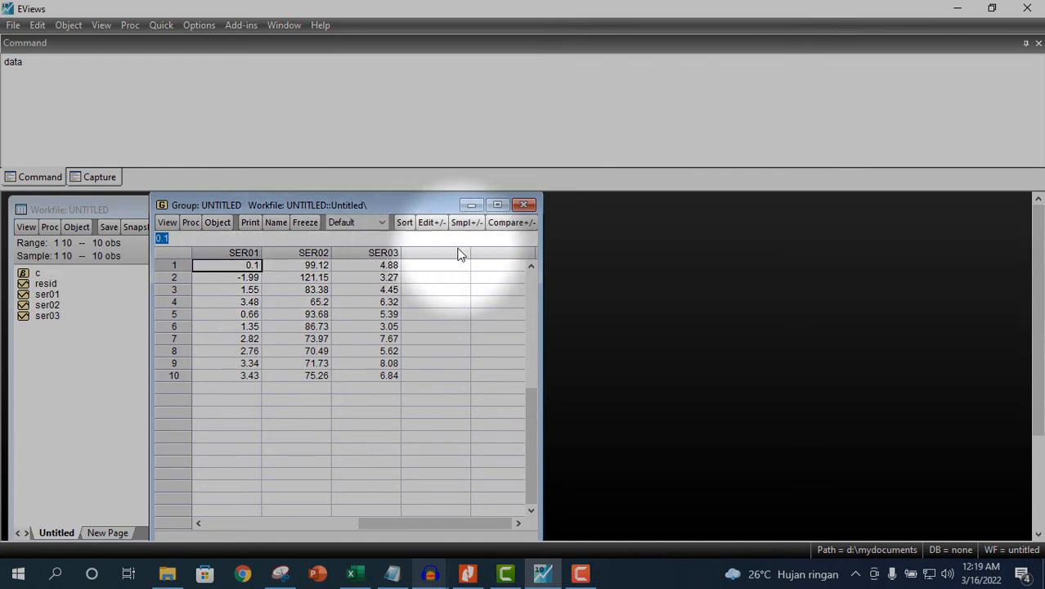
# Step: Rename the series SER01 as ROA in the group's name row and accept the renaming
pyautogui.click(532, 265)
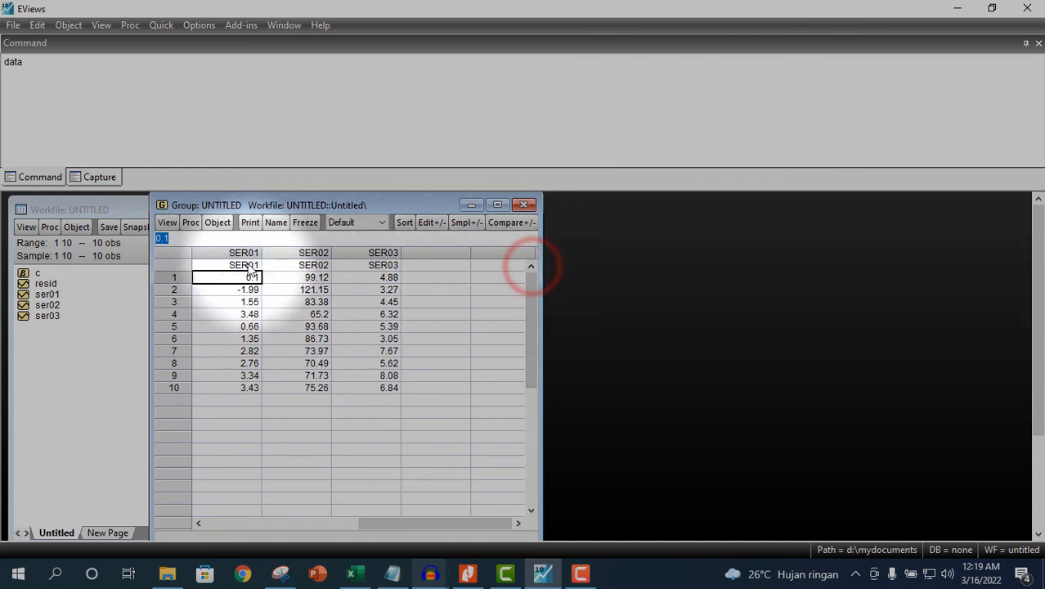
pyautogui.click(245, 265)
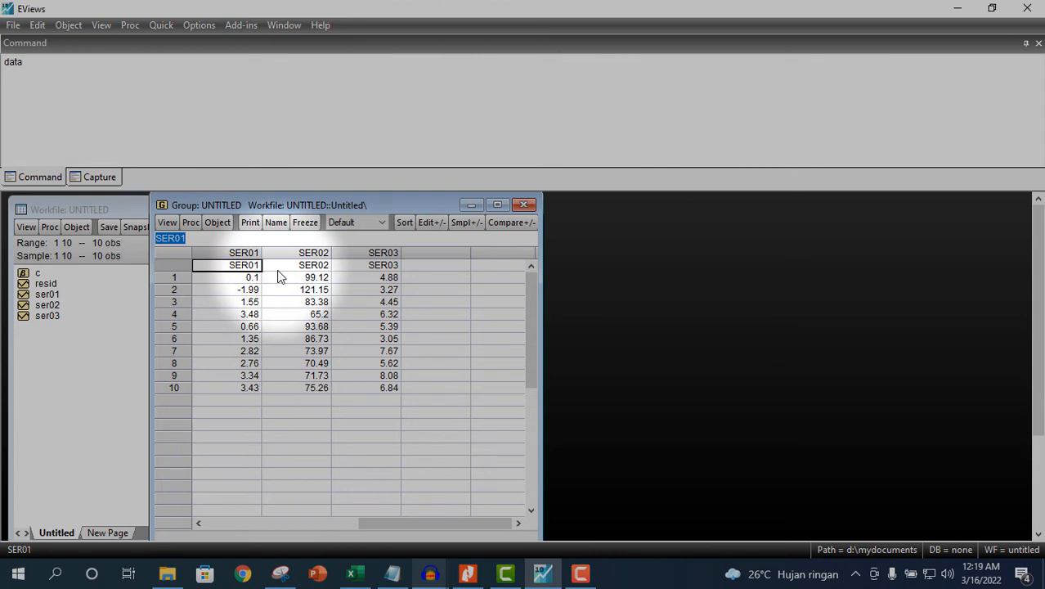
pyautogui.write('ROA')
pyautogui.click(279, 269)
pyautogui.click(317, 399)
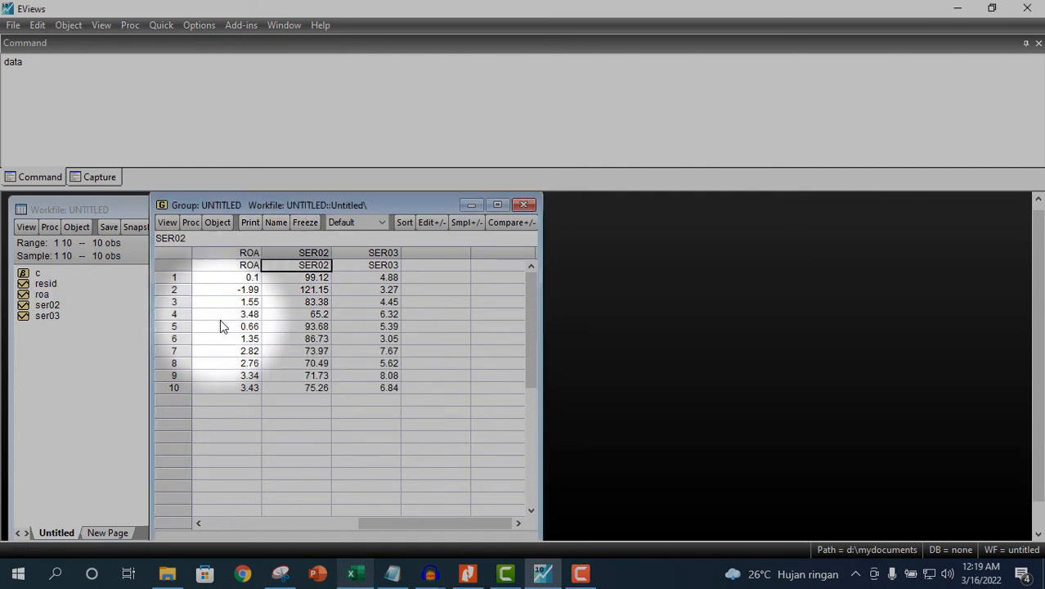
# Step: Rename the series SER02 as BOPO in the group's name row and accept the renaming
pyautogui.doubleClick(314, 267)
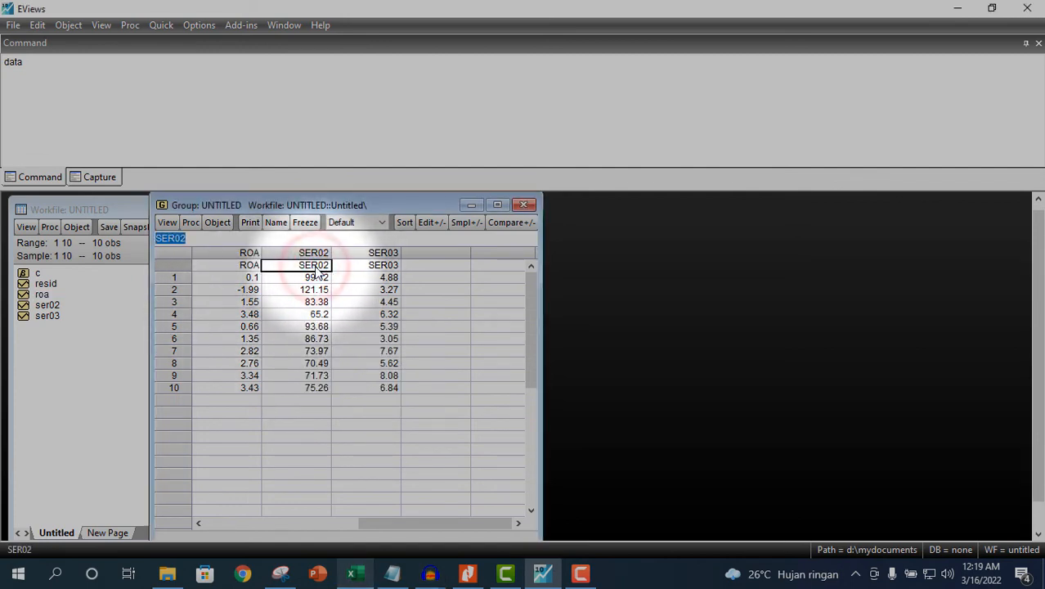
pyautogui.write('BOP')
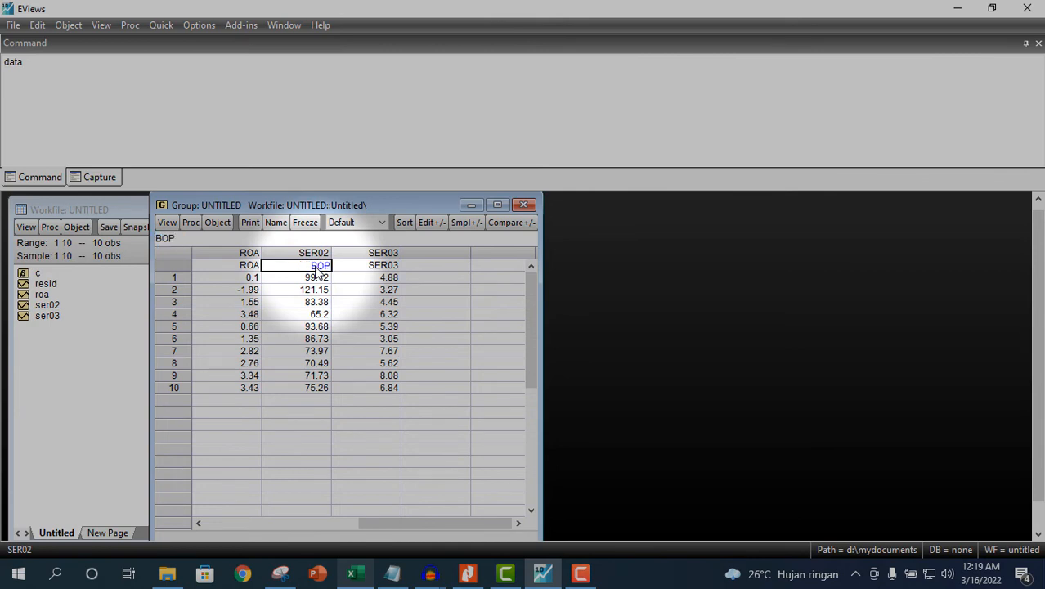
pyautogui.write('O')
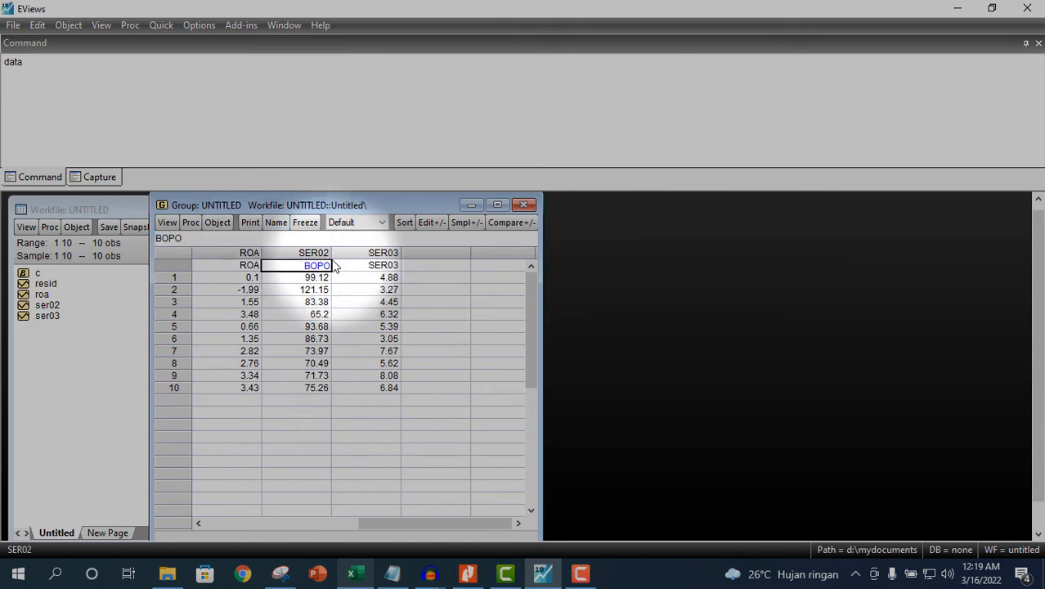
pyautogui.click(368, 272)
pyautogui.click(327, 402)
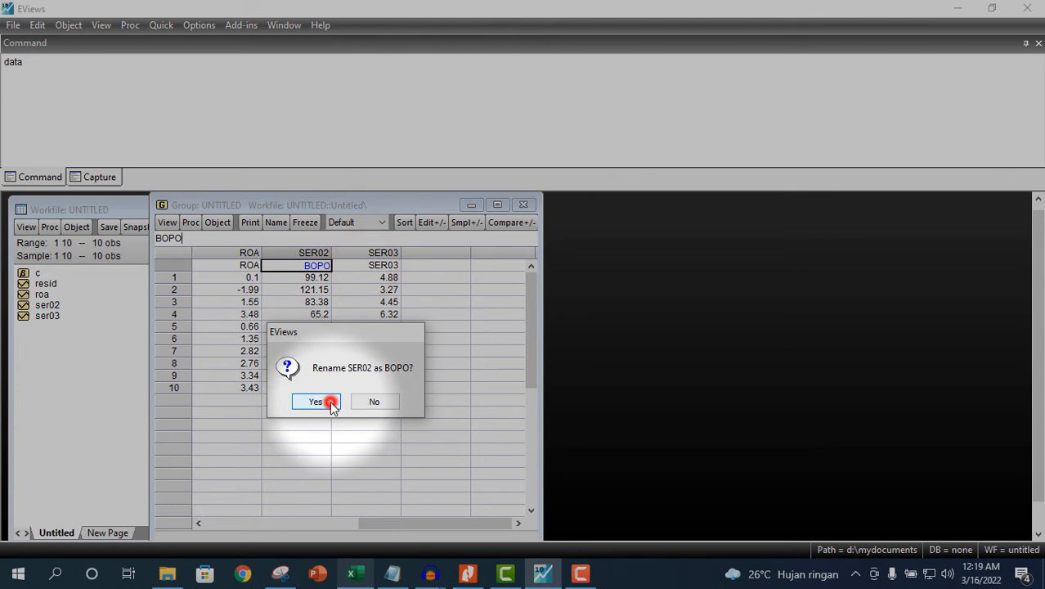
# Step: Rename the series SER03 as NIM in the group's name row and accept the renaming
pyautogui.click(385, 268)
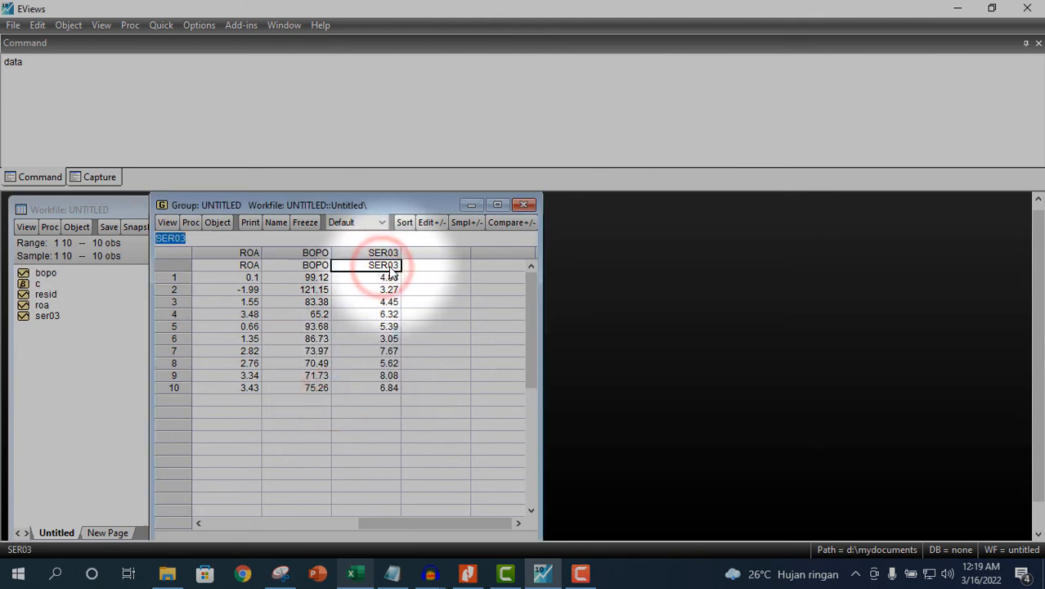
pyautogui.write('NIM')
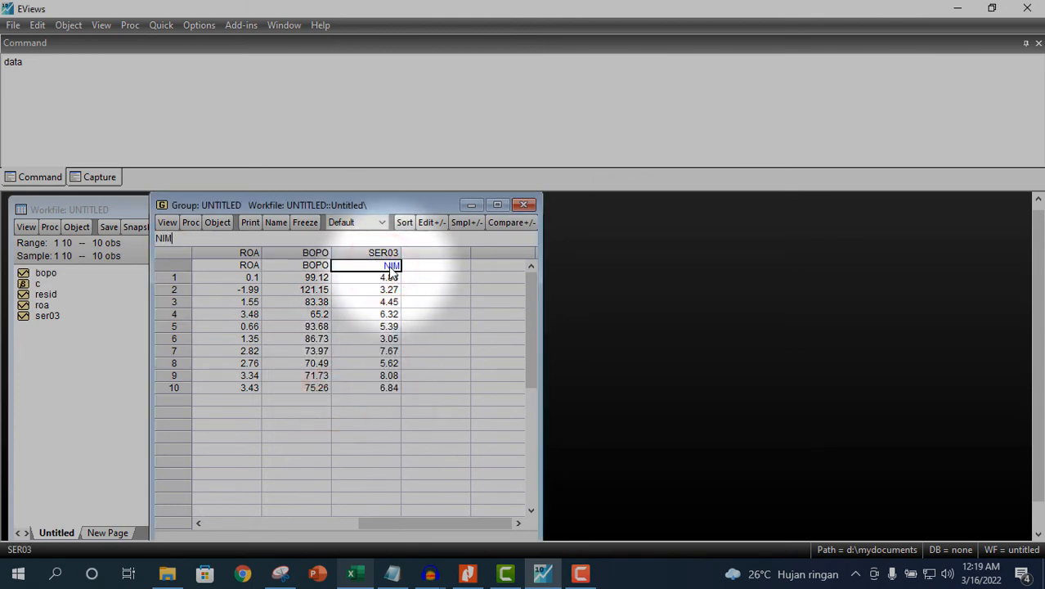
pyautogui.press('Return')
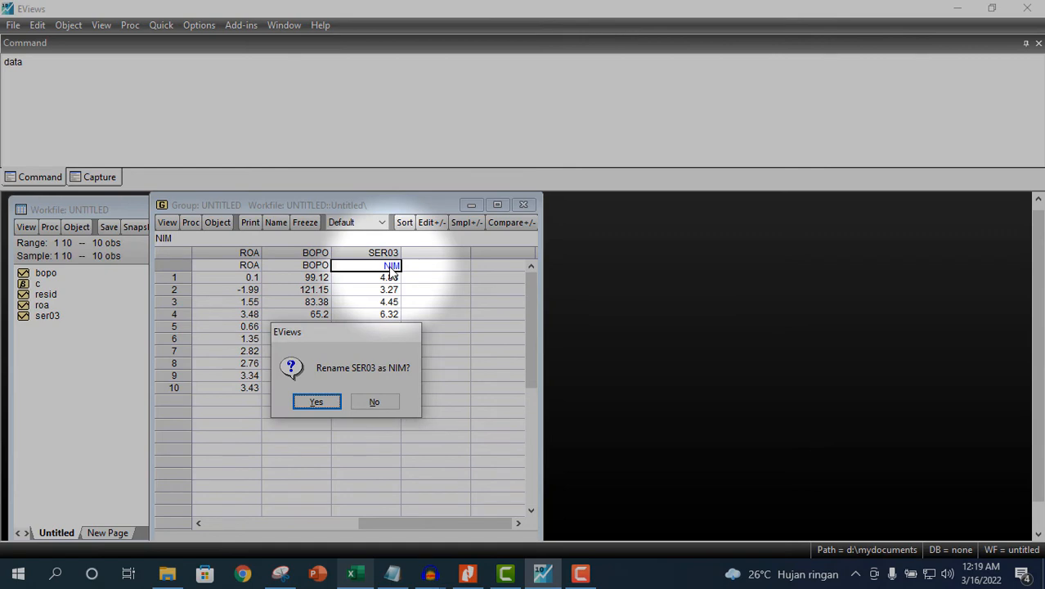
pyautogui.click(308, 405)
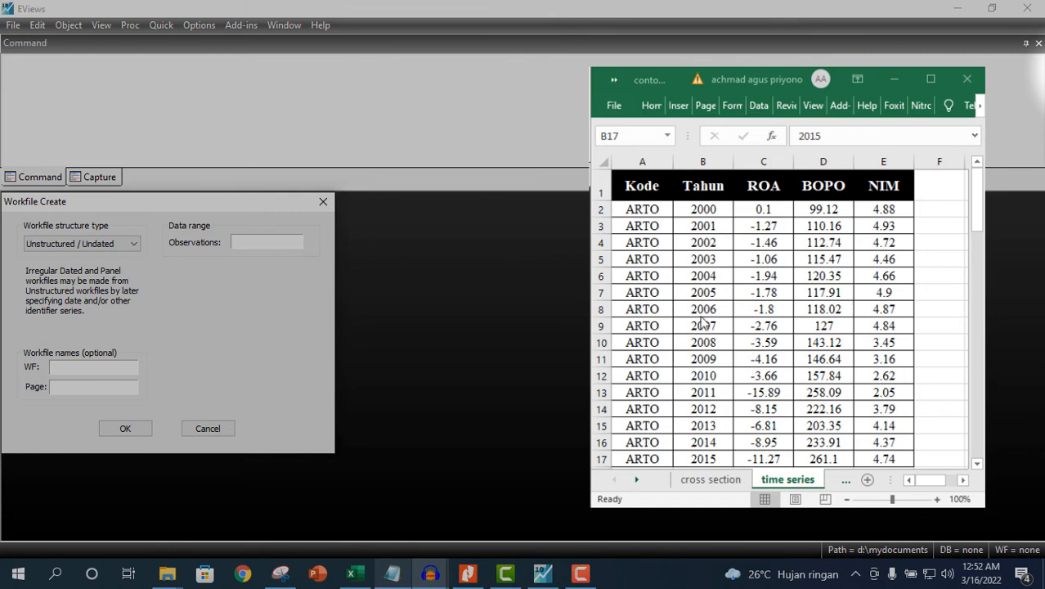
# Step: Check the company code in the Kode column and the range of years in the Tahun column of the time series sheet
pyautogui.click(633, 212)
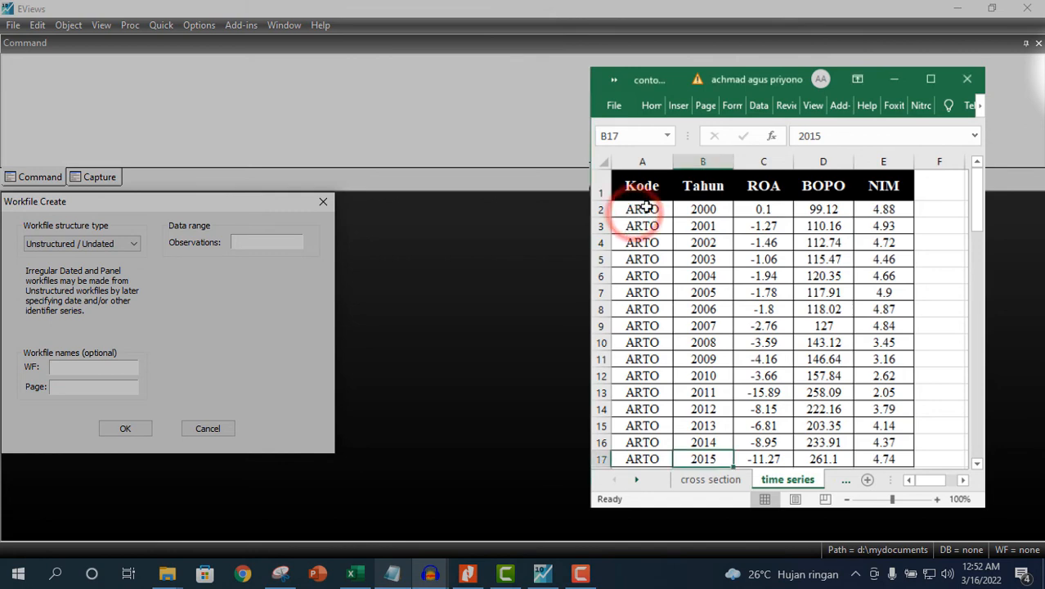
pyautogui.click(637, 210)
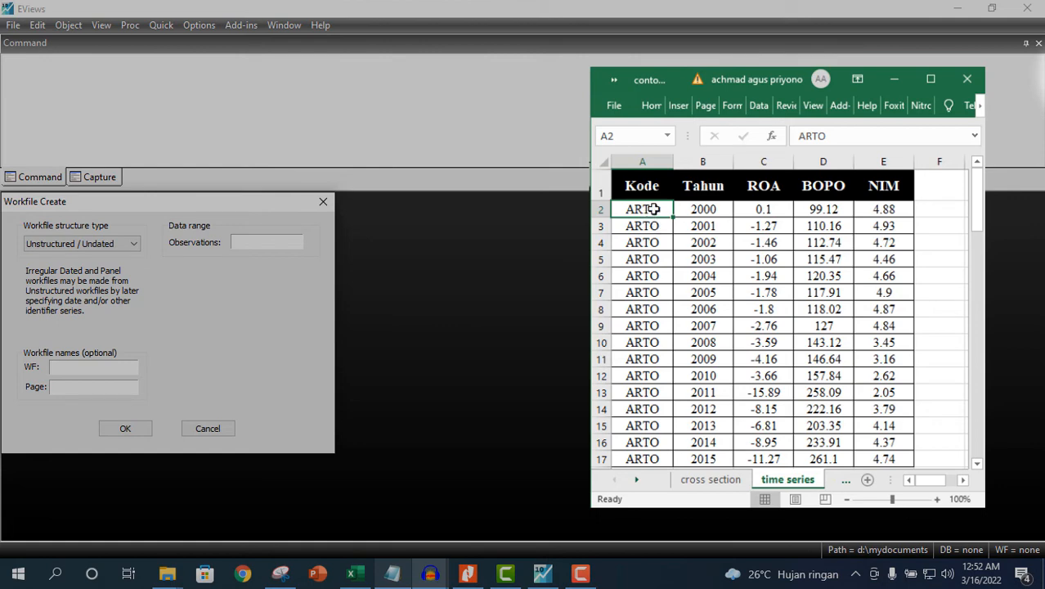
pyautogui.click(654, 208)
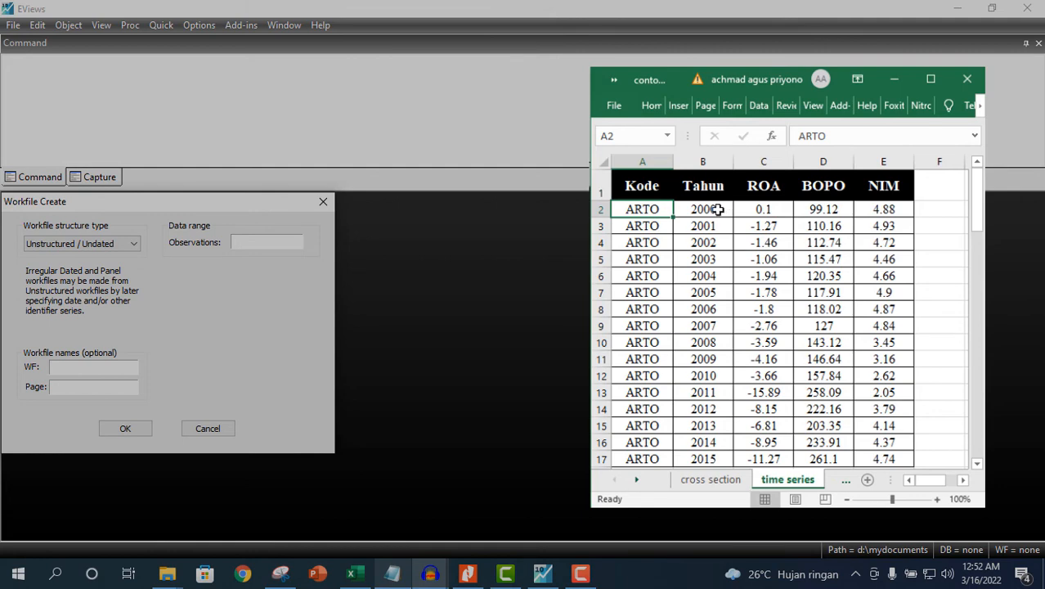
pyautogui.moveTo(723, 207); pyautogui.dragTo(713, 460)
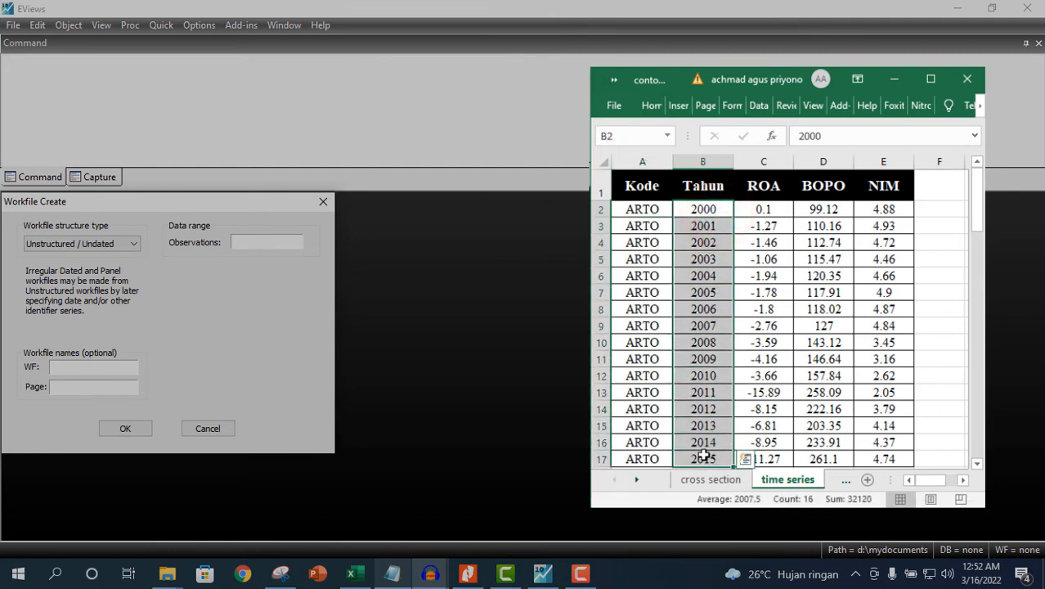
pyautogui.click(770, 260)
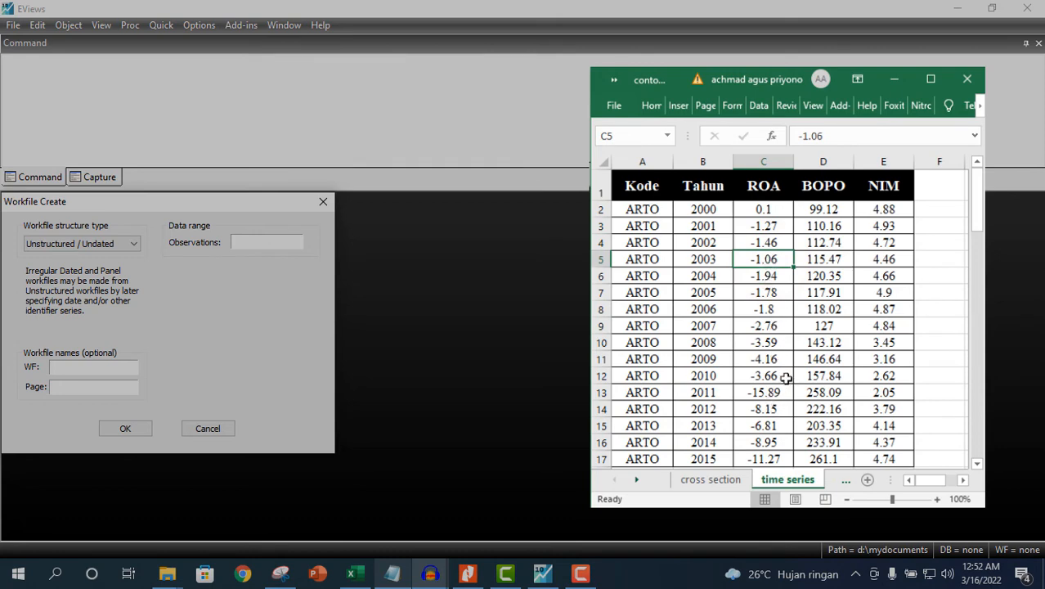
# Step: Copy the ROA, BOPO and NIM values in C2:E17 of the time series sheet, without the header row
pyautogui.click(769, 210)
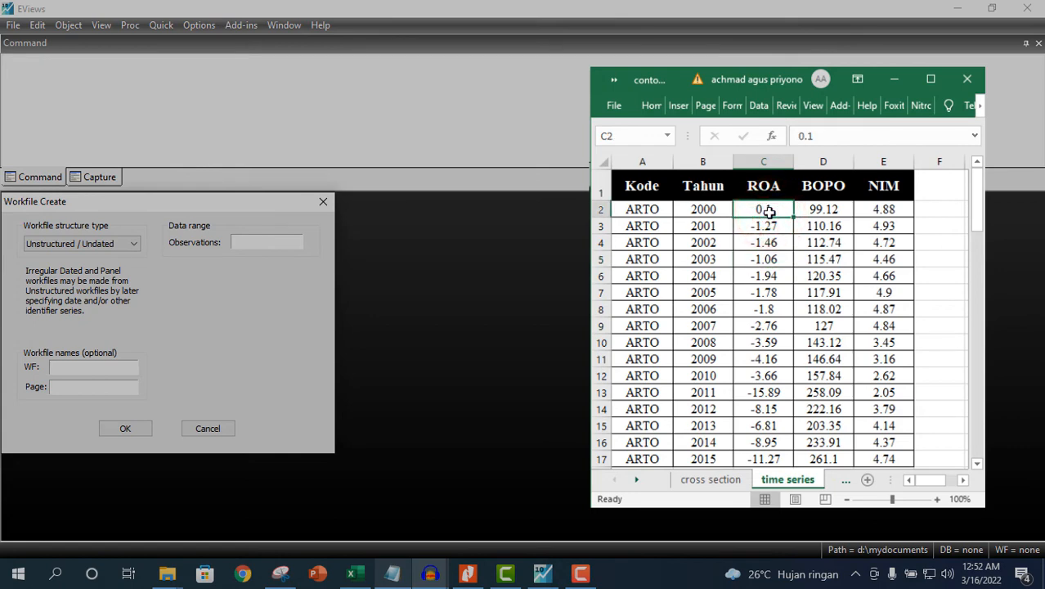
pyautogui.moveTo(768, 211); pyautogui.dragTo(881, 454)
pyautogui.hotkey('ctrl', 'c')
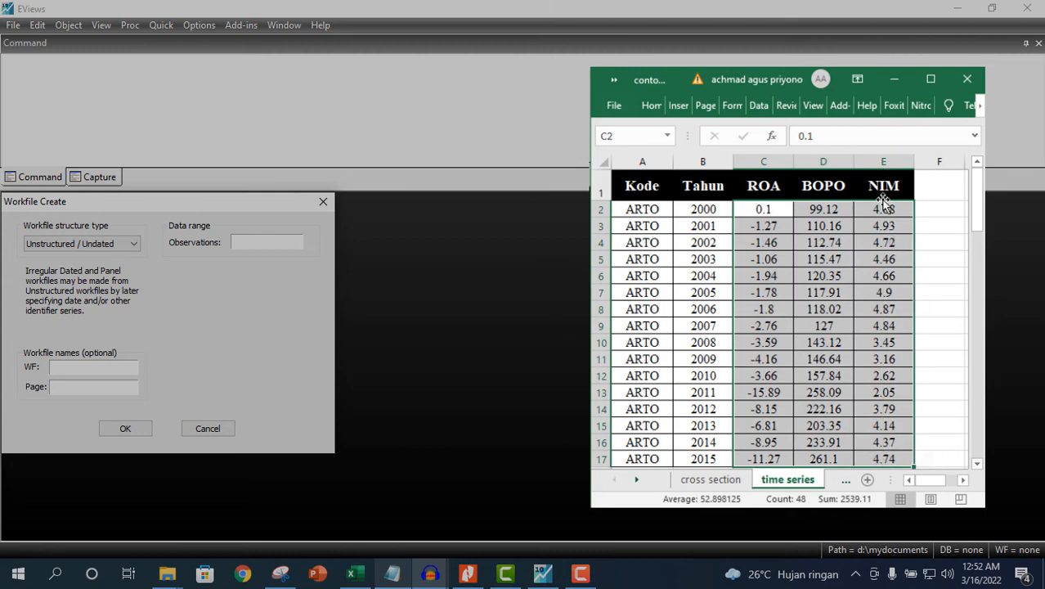
pyautogui.rightClick(753, 209)
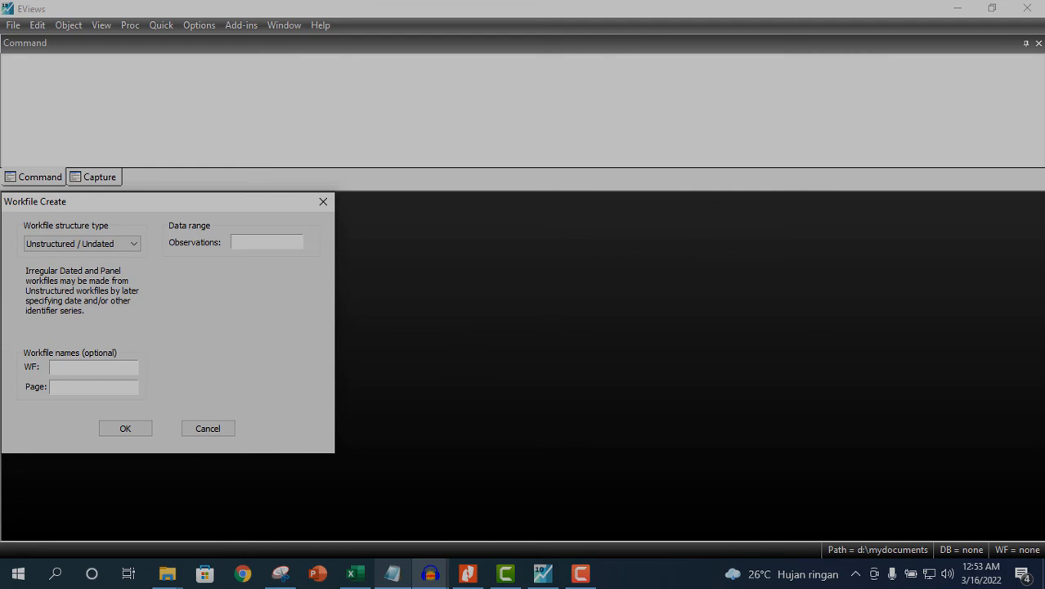
# Step: Create a Dated - regular frequency workfile with Annual frequency from 2000 to 2015, and move its window to the workspace's upper-left corner
pyautogui.click(88, 245)
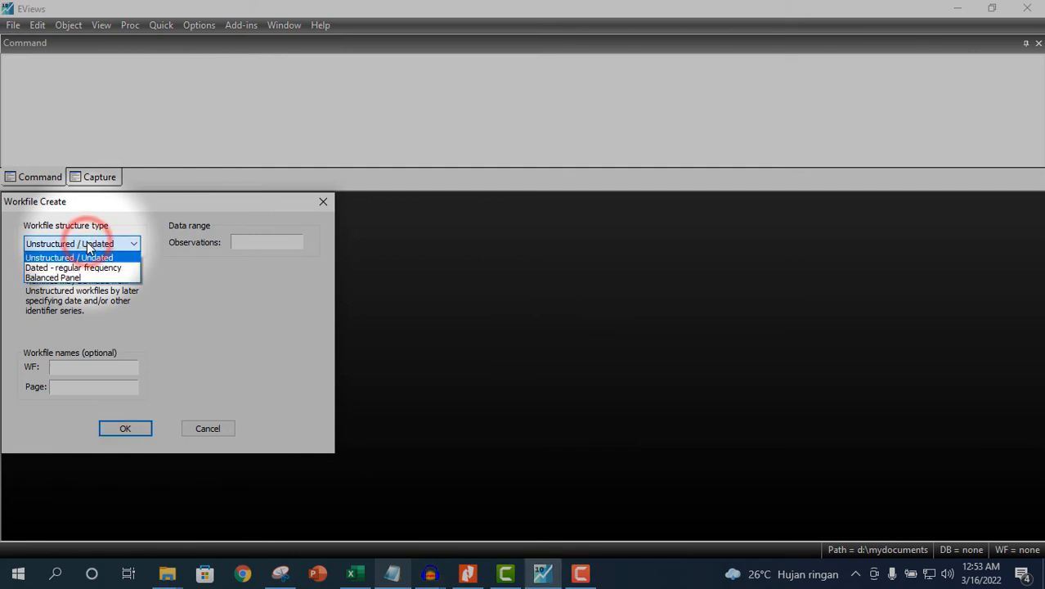
pyautogui.click(85, 270)
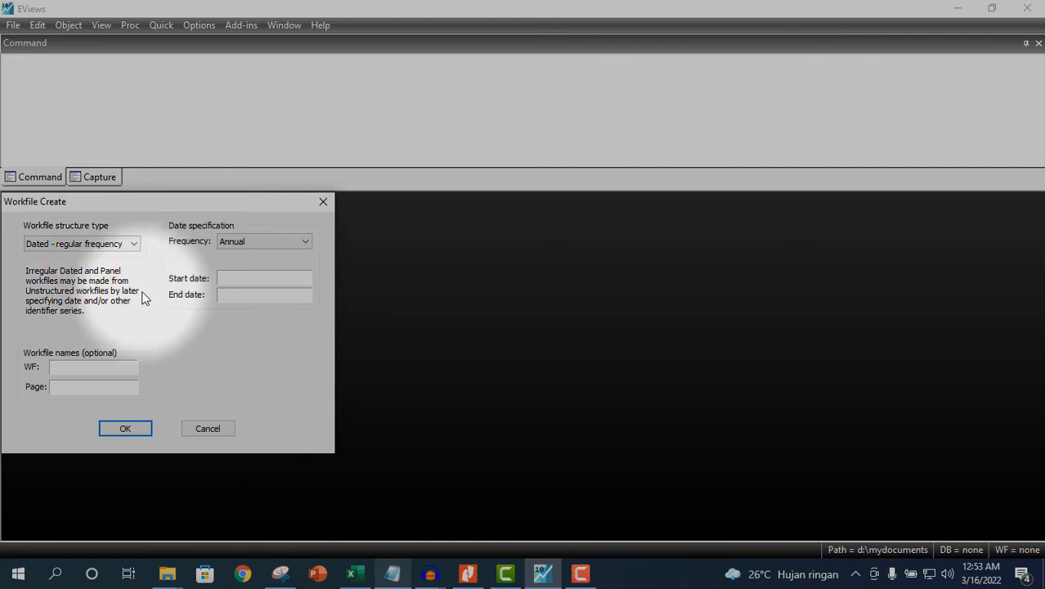
pyautogui.click(275, 245)
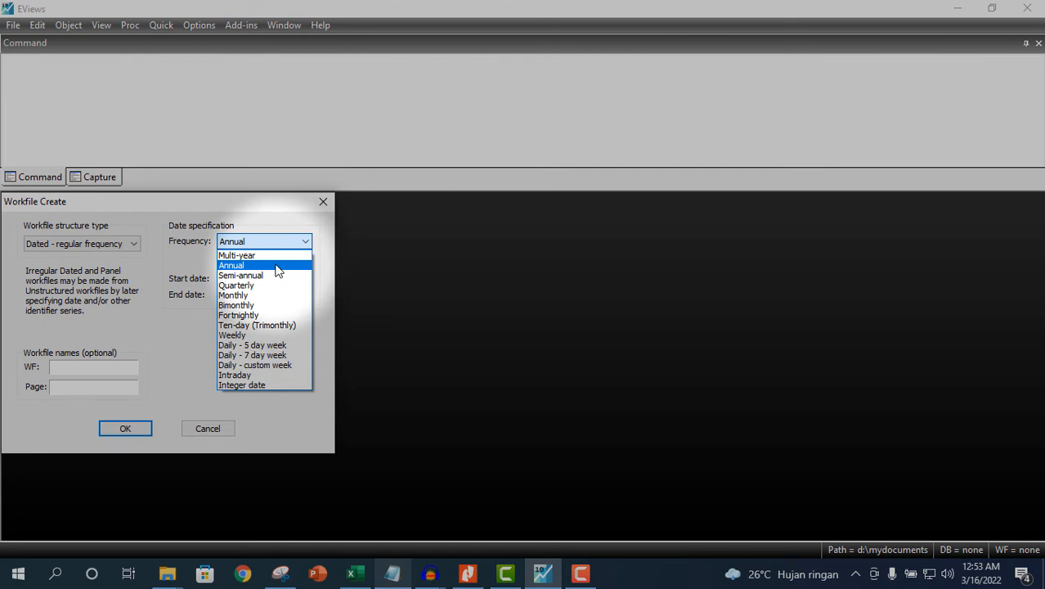
pyautogui.click(276, 266)
pyautogui.click(268, 280)
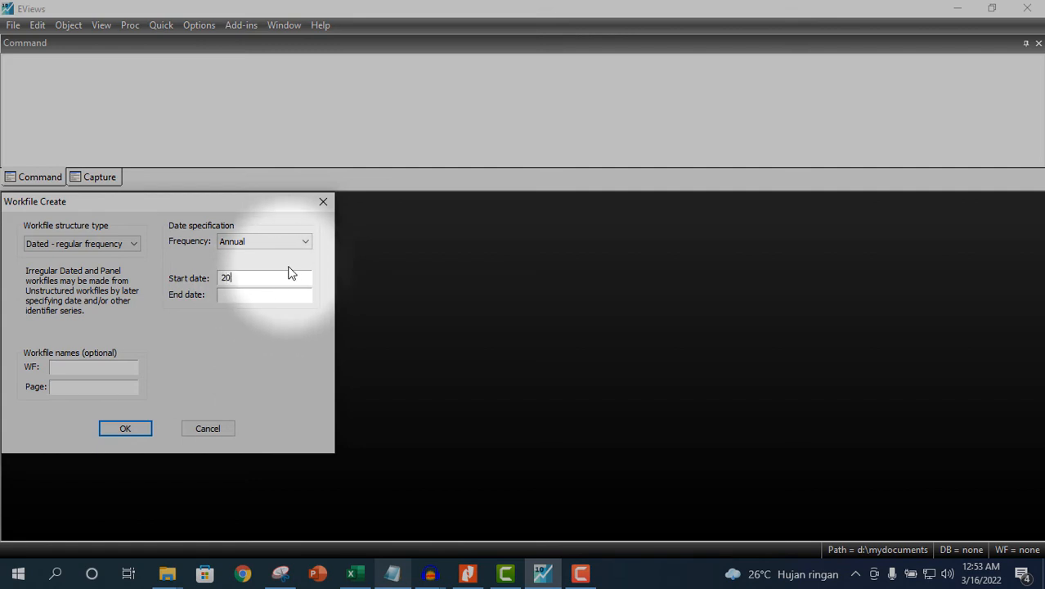
pyautogui.click(264, 297)
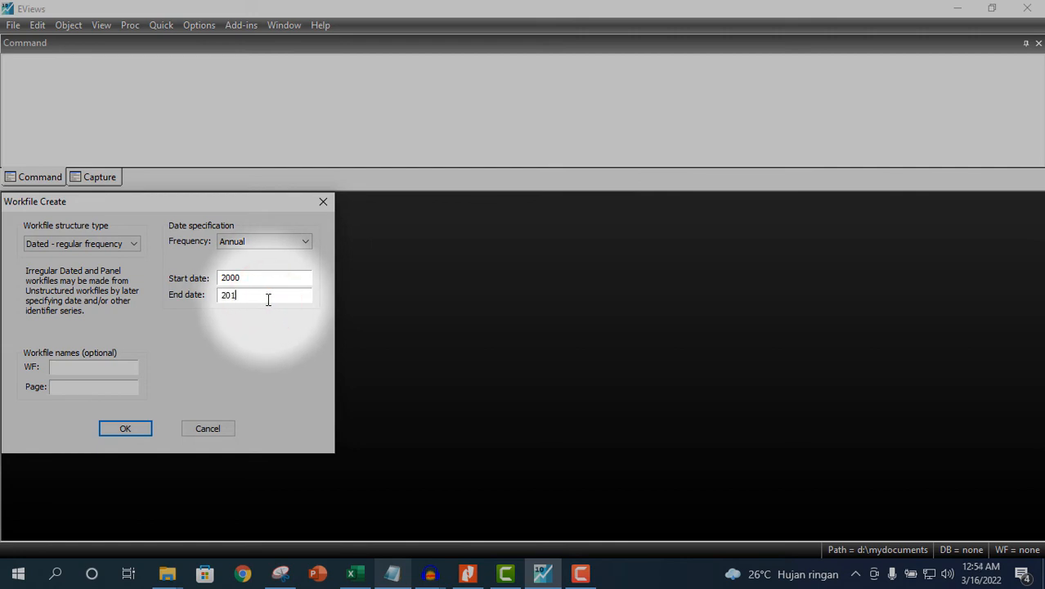
pyautogui.click(128, 433)
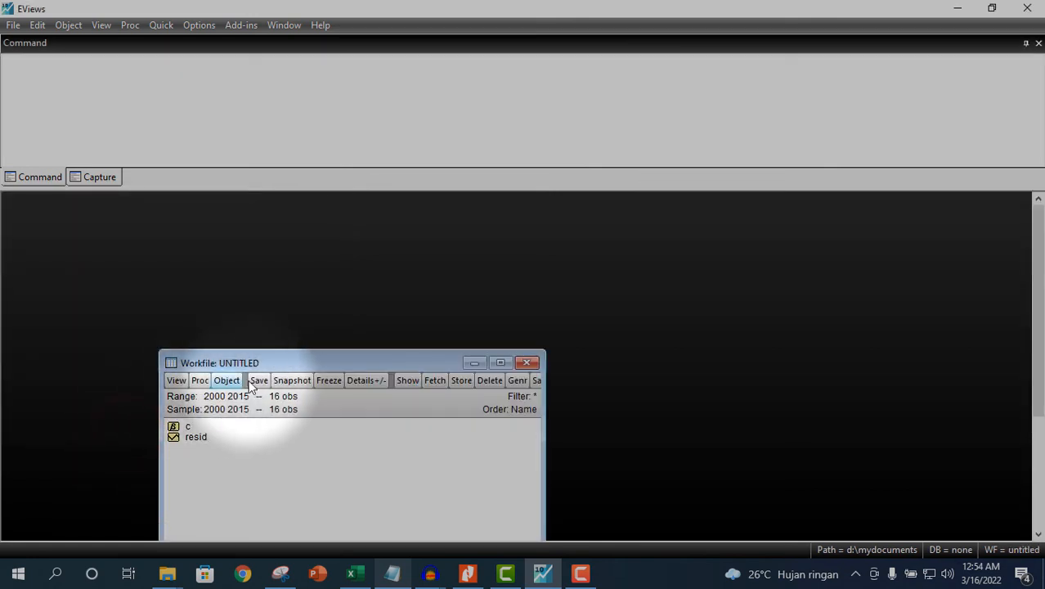
pyautogui.moveTo(291, 360); pyautogui.dragTo(139, 201)
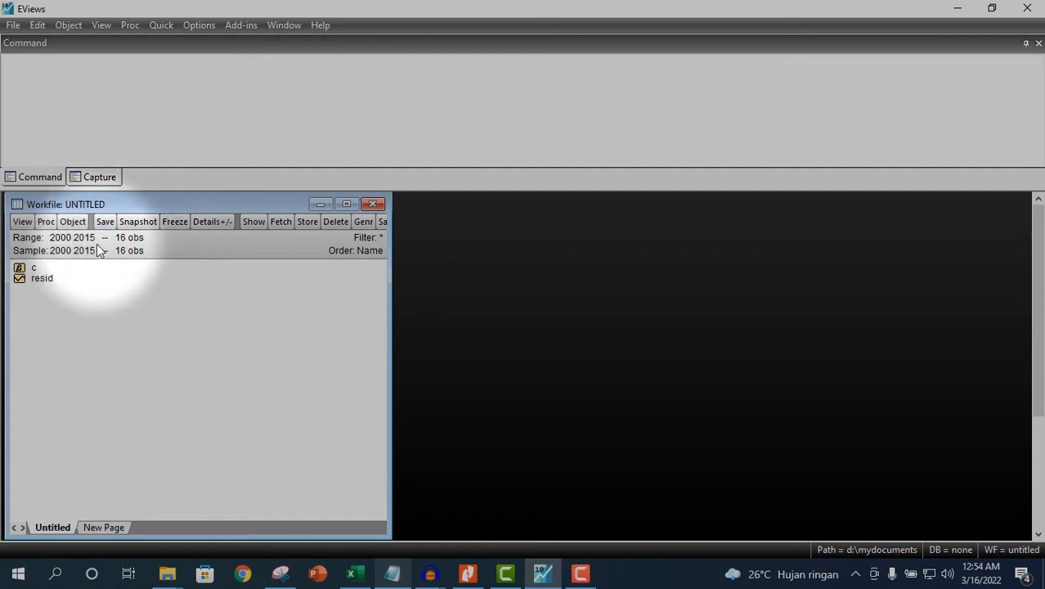
# Step: Open an empty group with the DATA command and paste the copied values starting at year 2000 of the first column
pyautogui.click(72, 81)
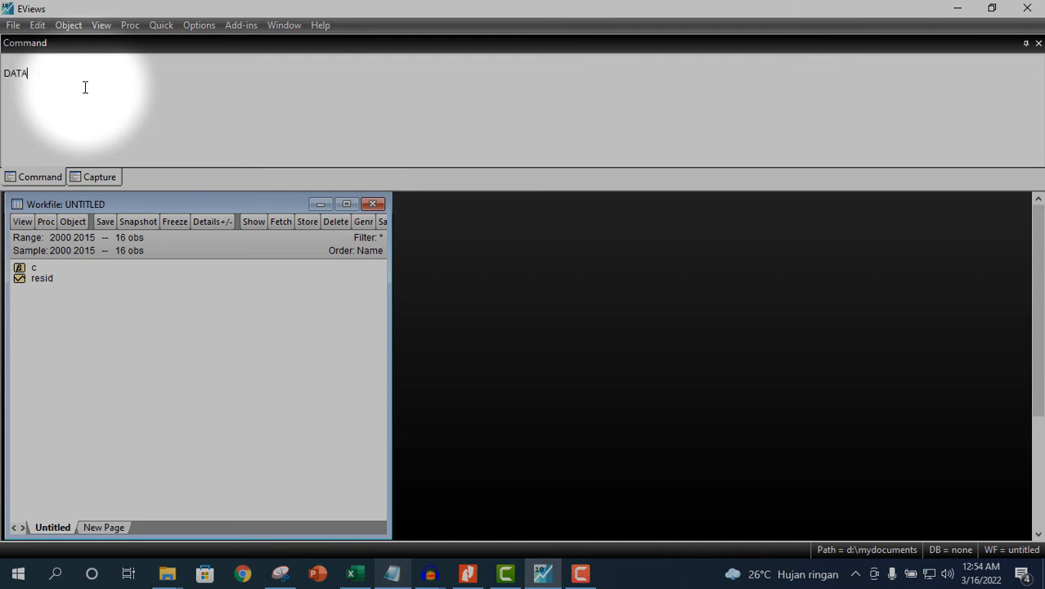
pyautogui.press('Return')
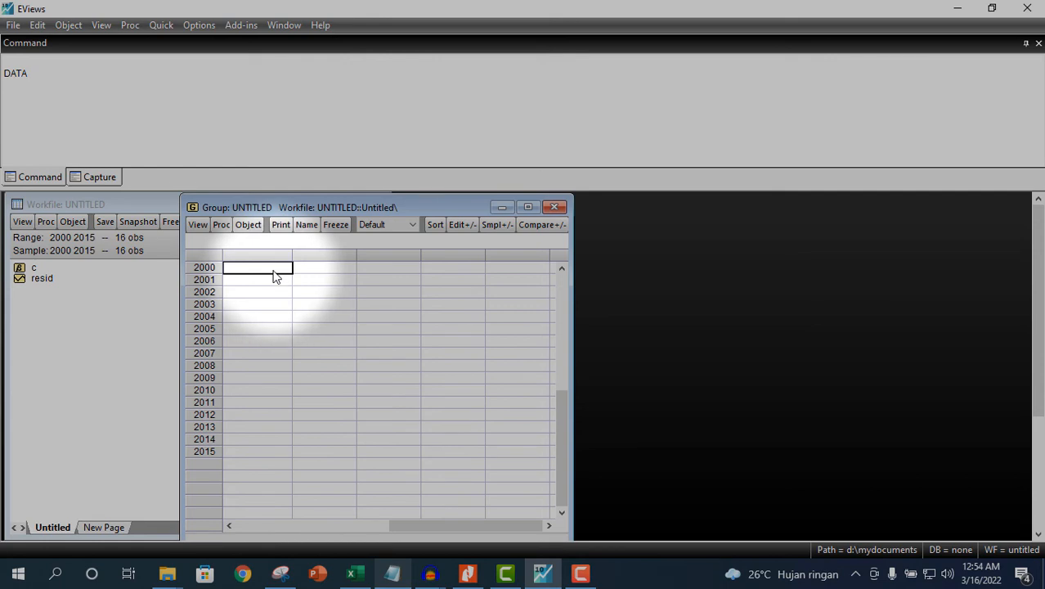
pyautogui.click(38, 27)
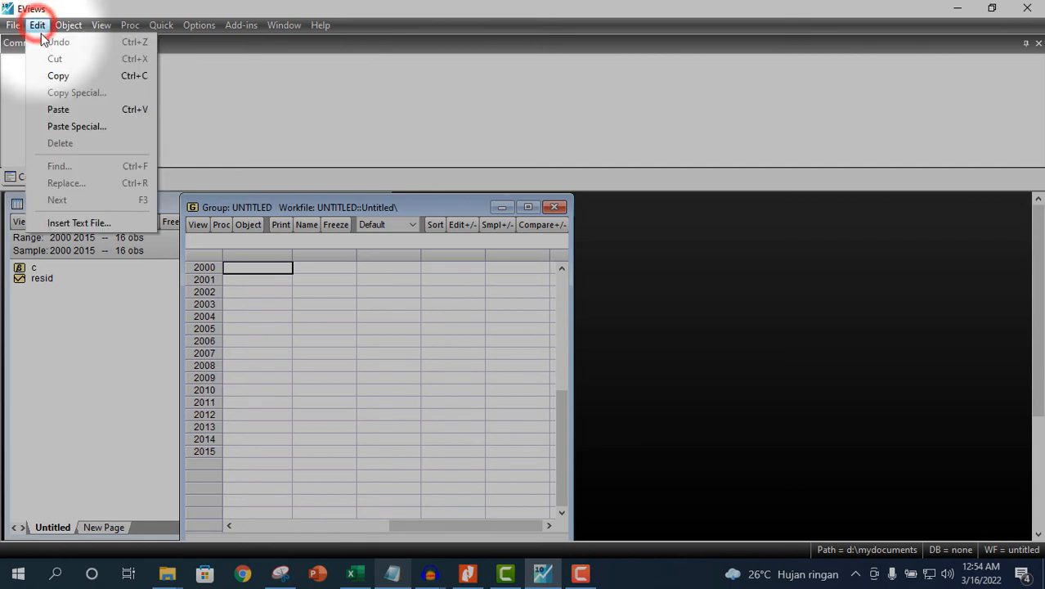
pyautogui.click(69, 110)
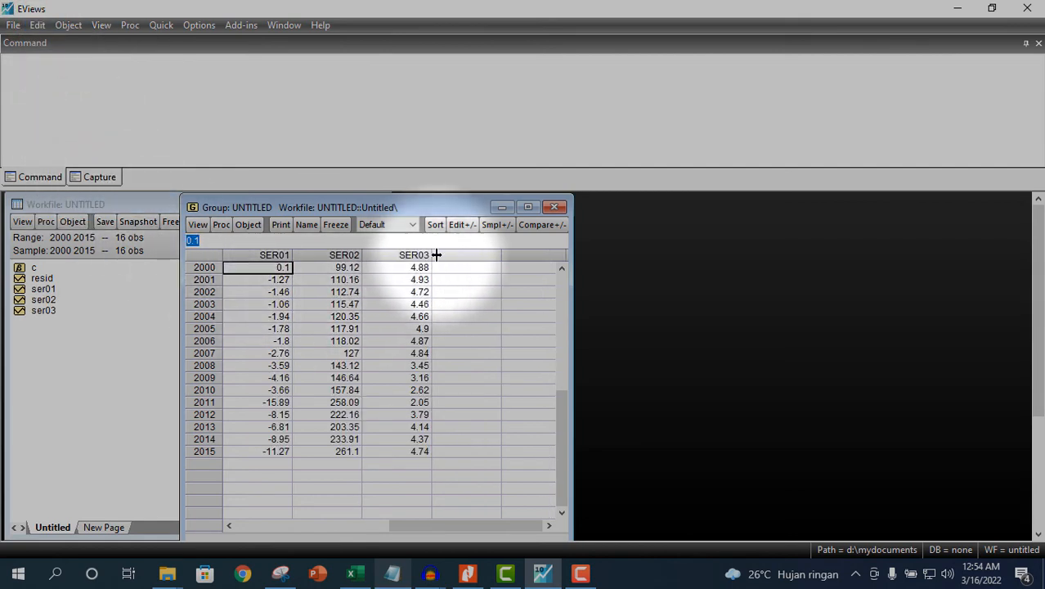
# Step: Rename the series SER01 as ROA in the time-series group's name row and accept the renaming
pyautogui.click(562, 268)
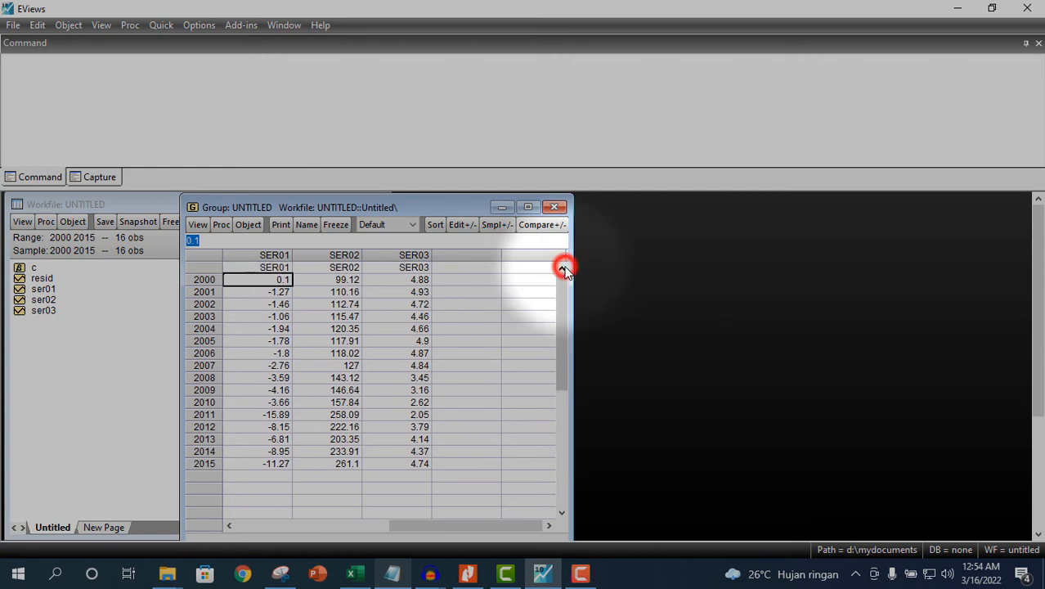
pyautogui.click(274, 267)
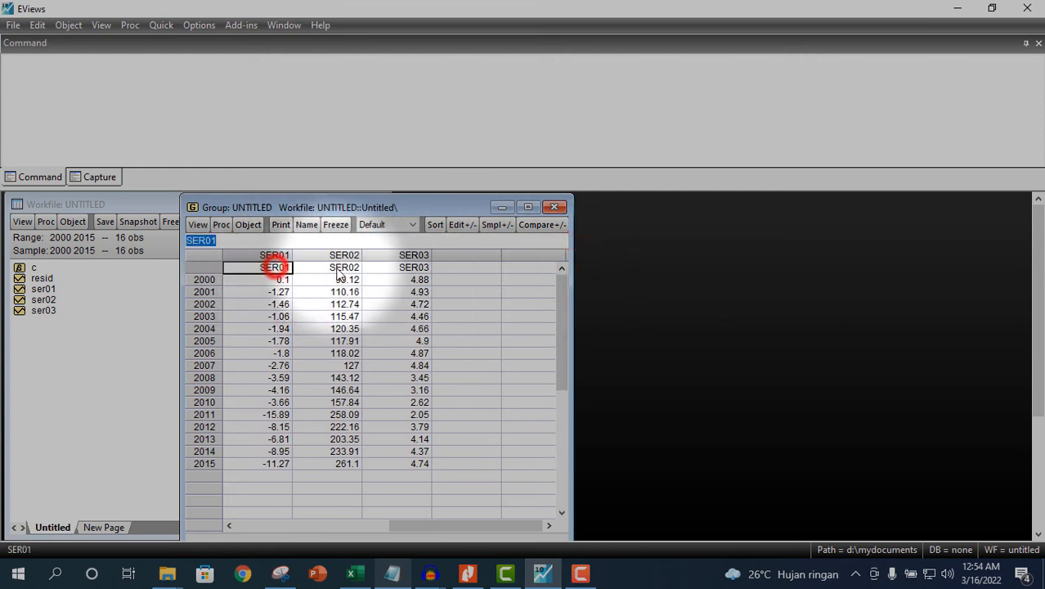
pyautogui.write('ROA')
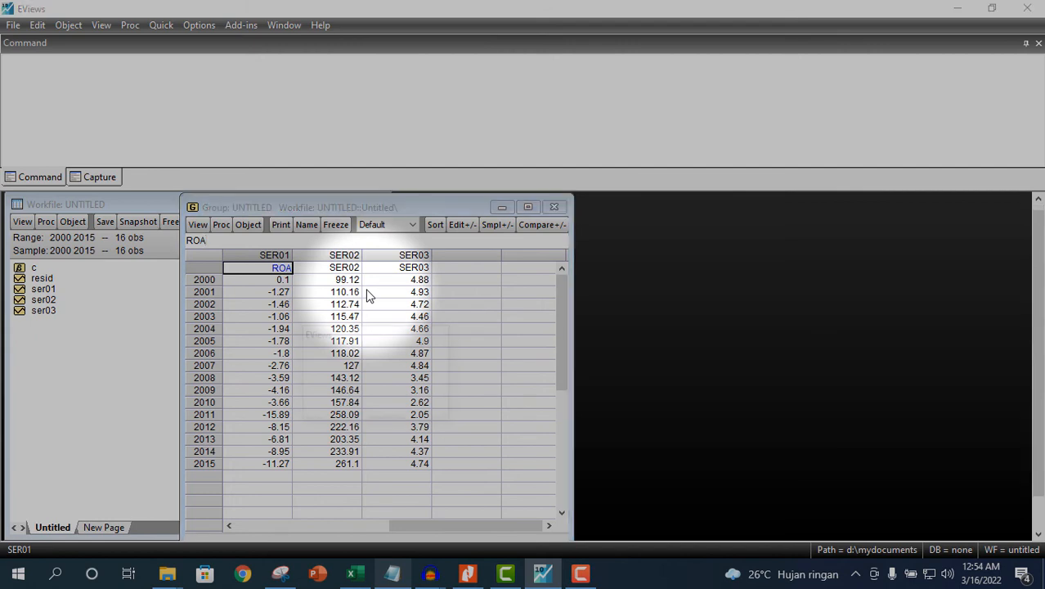
pyautogui.press('Return')
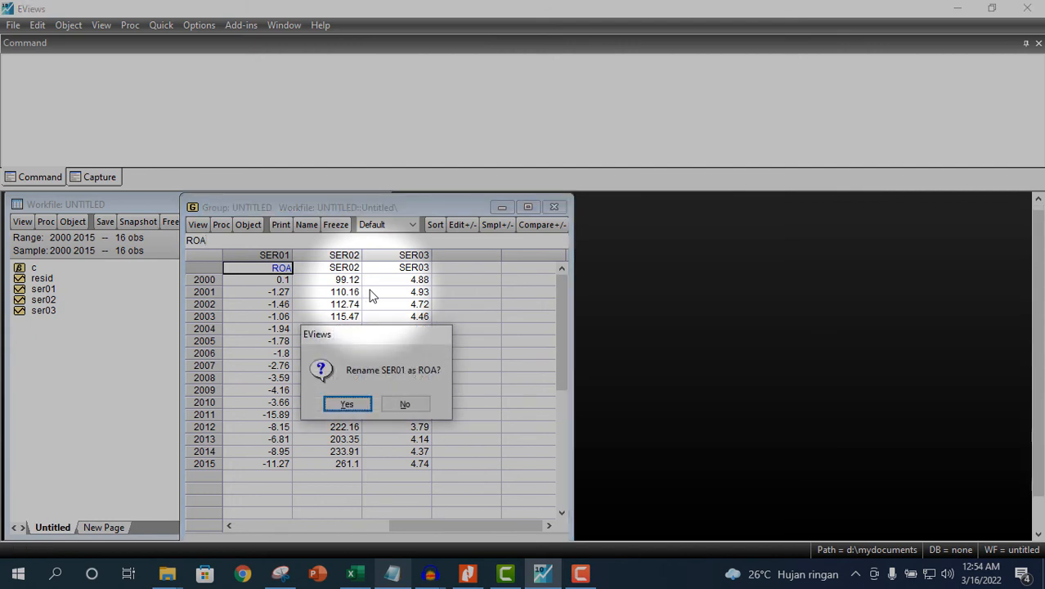
pyautogui.click(345, 402)
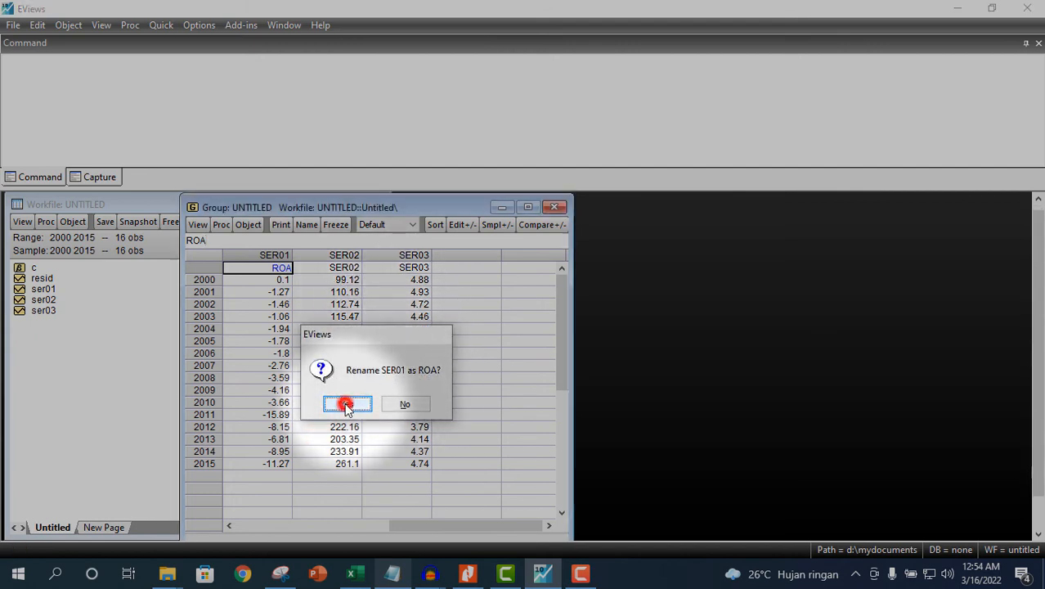
# Step: Rename the series SER02 as BOPO in the time-series group's name row and accept the renaming
pyautogui.click(352, 574)
pyautogui.click(351, 573)
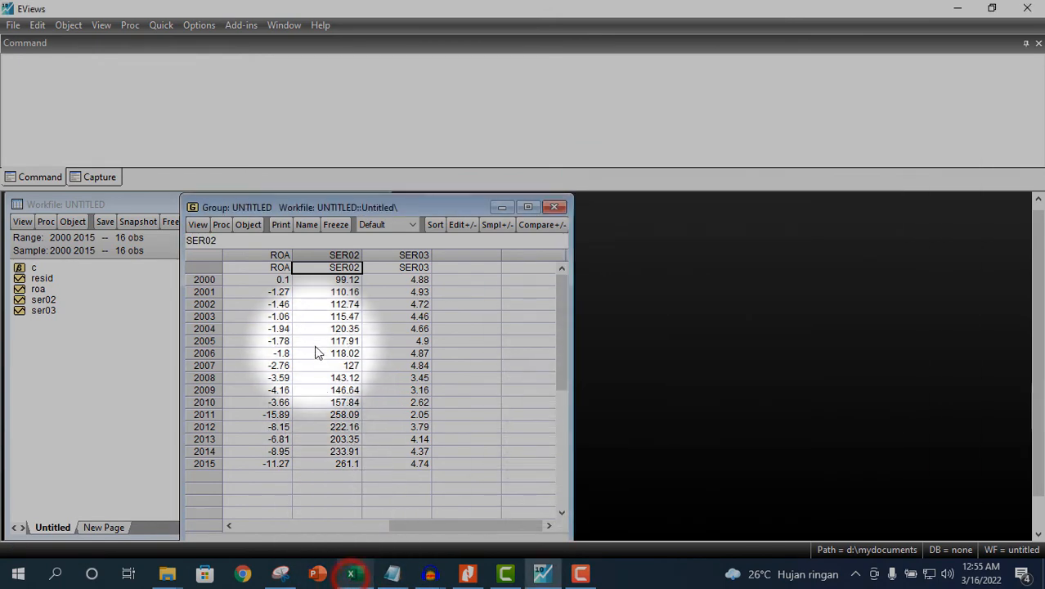
pyautogui.click(336, 270)
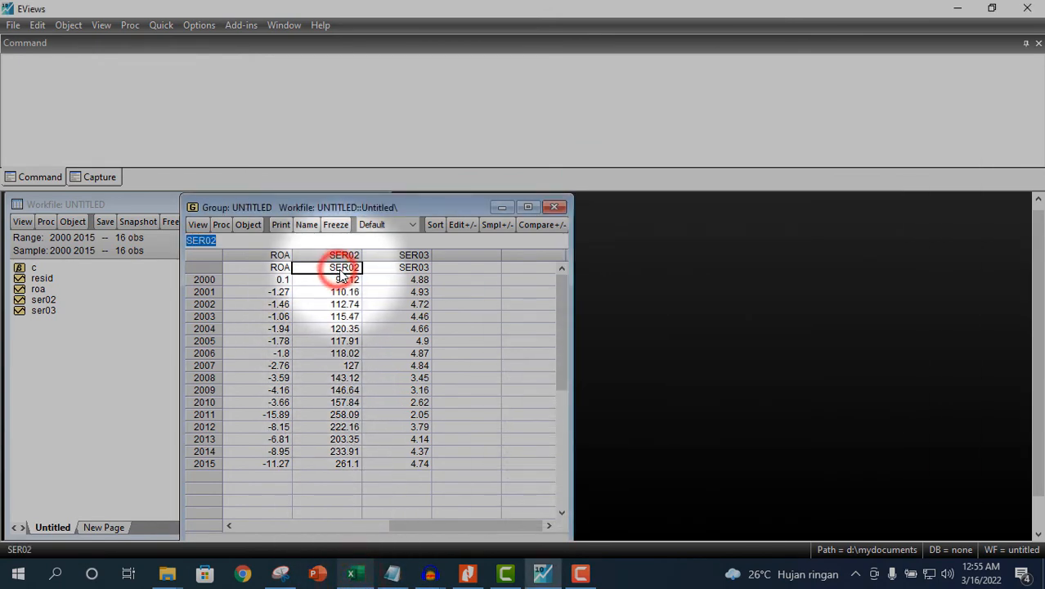
pyautogui.write('BOPO')
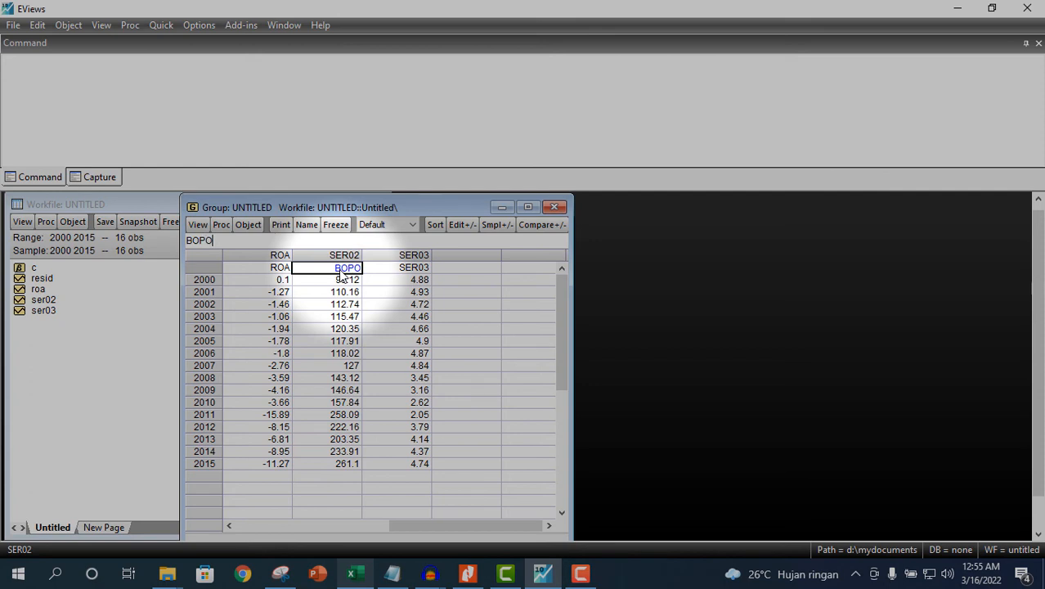
pyautogui.press('Return')
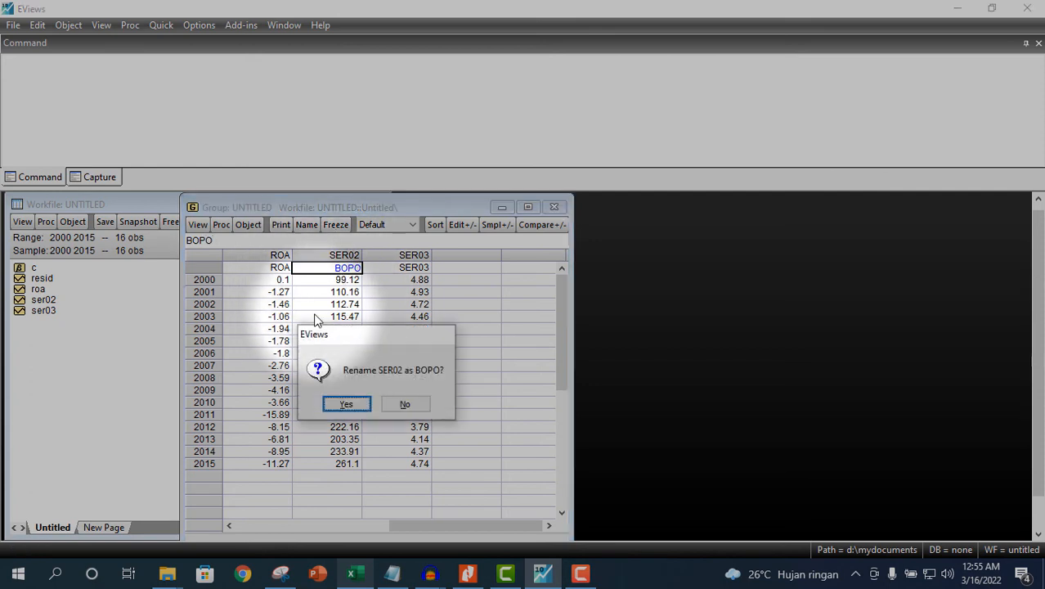
pyautogui.click(342, 402)
# Step: Rename the series SER03 as NIM in the time-series group's name row and accept the renaming
pyautogui.click(414, 267)
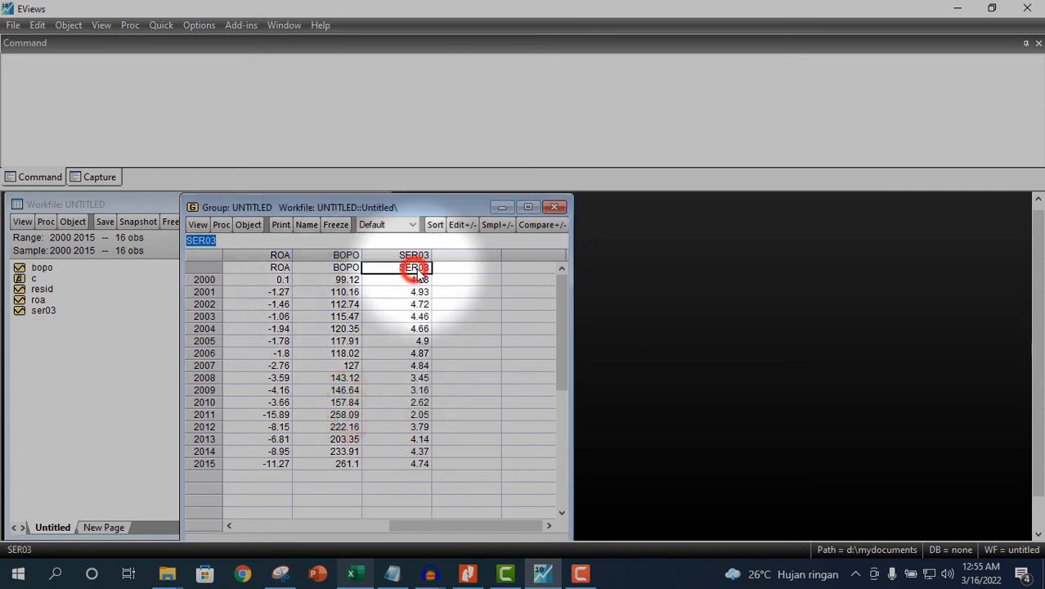
pyautogui.write('NIM')
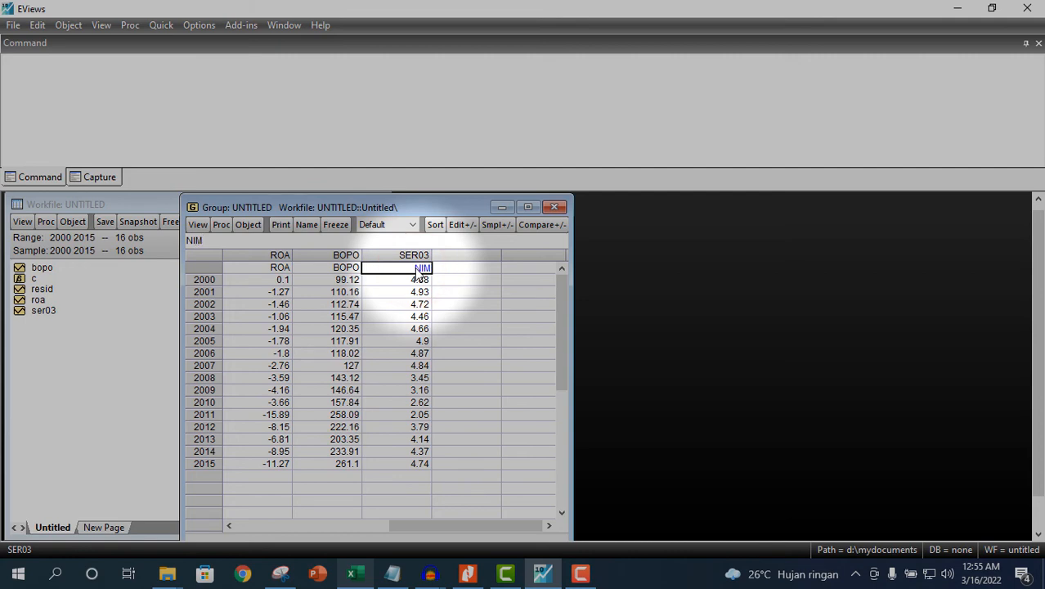
pyautogui.press('Return')
pyautogui.click(342, 404)
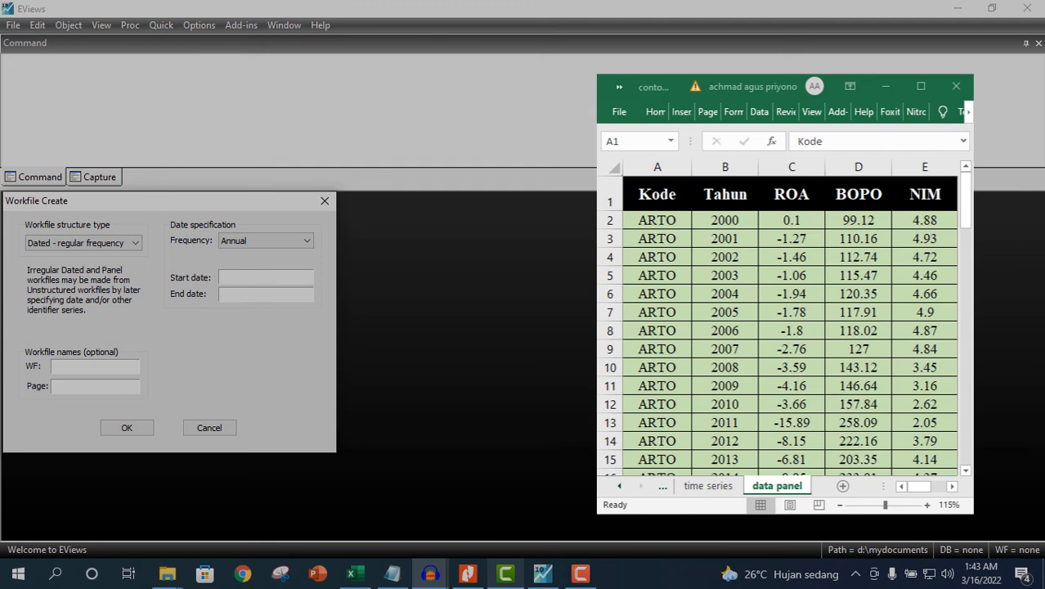
# Step: Examine the Kode column of the data panel sheet to identify the companies that serve as cross sections
pyautogui.click(675, 224)
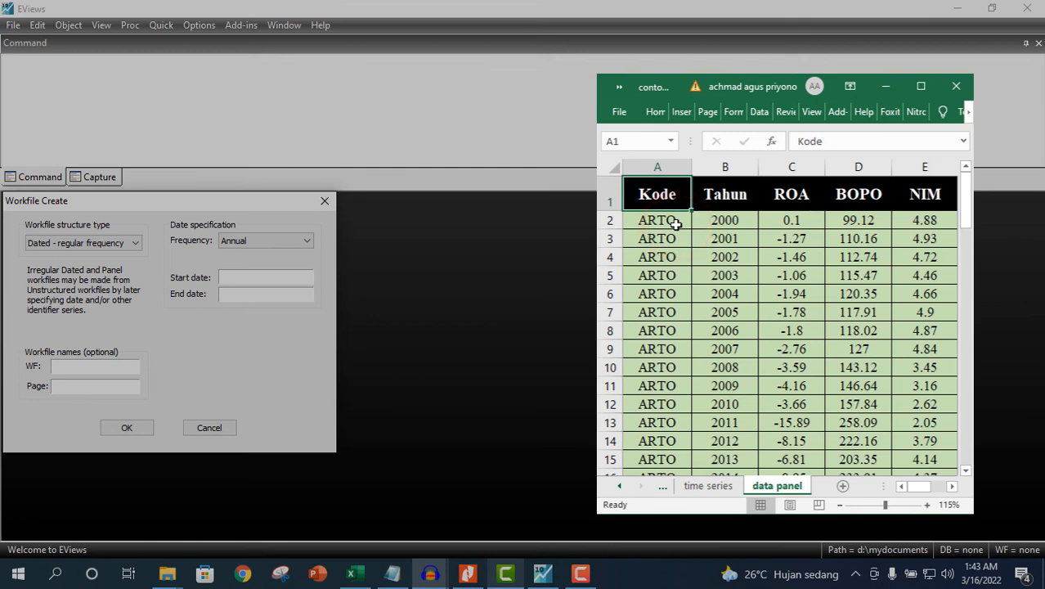
pyautogui.click(675, 225)
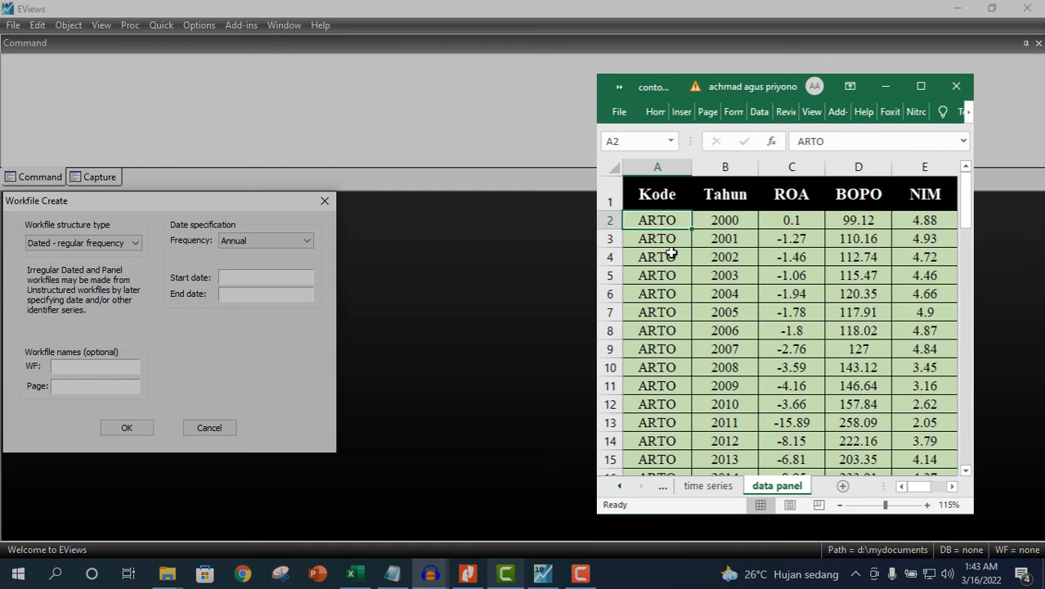
pyautogui.scroll(-2, 666, 291)
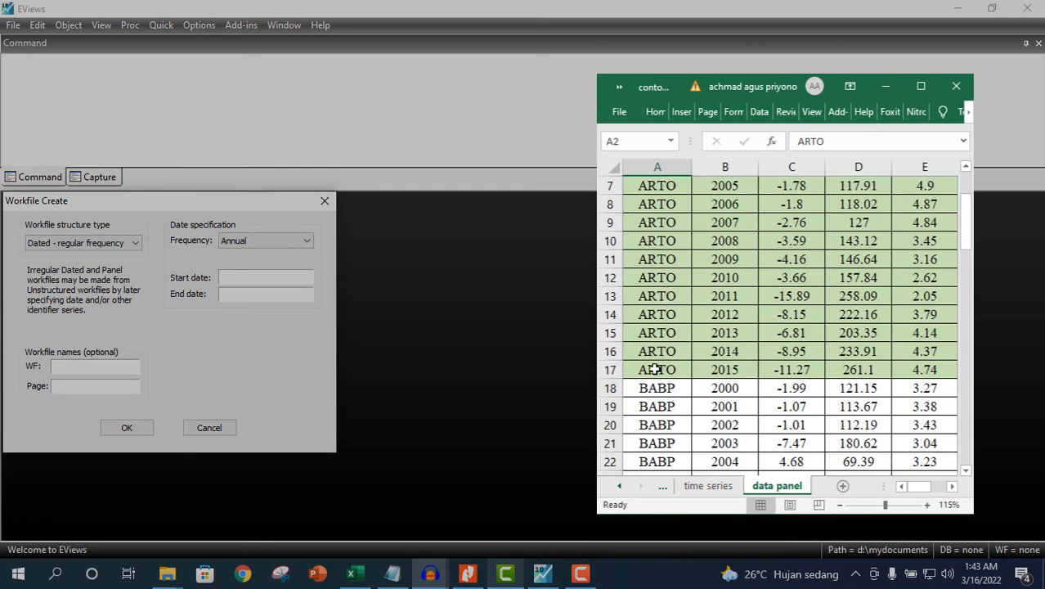
pyautogui.click(660, 356)
pyautogui.scroll(-3, 677, 362)
pyautogui.click(677, 350)
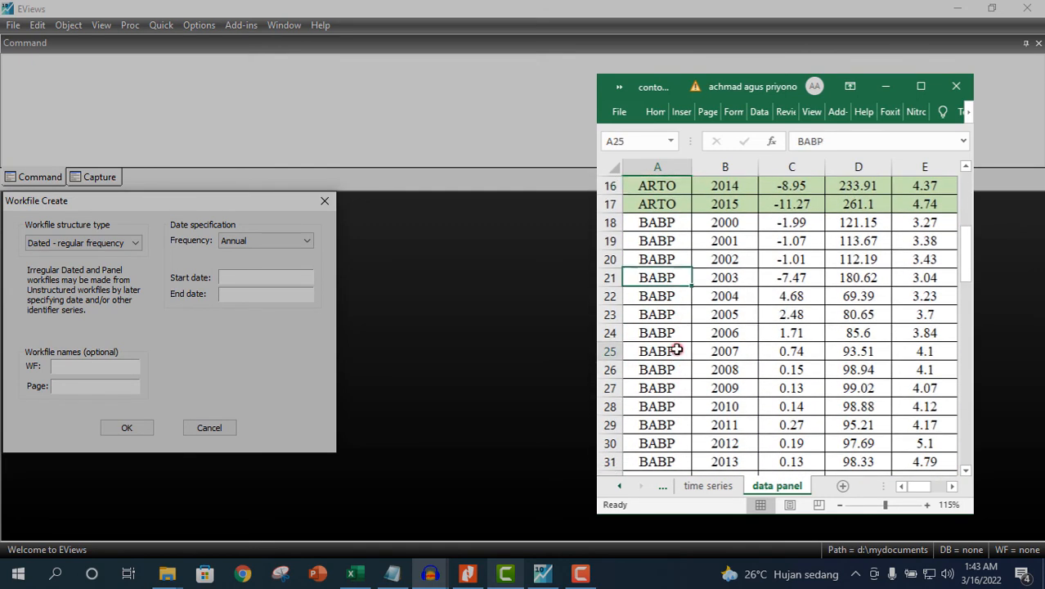
pyautogui.scroll(-2, 693, 391)
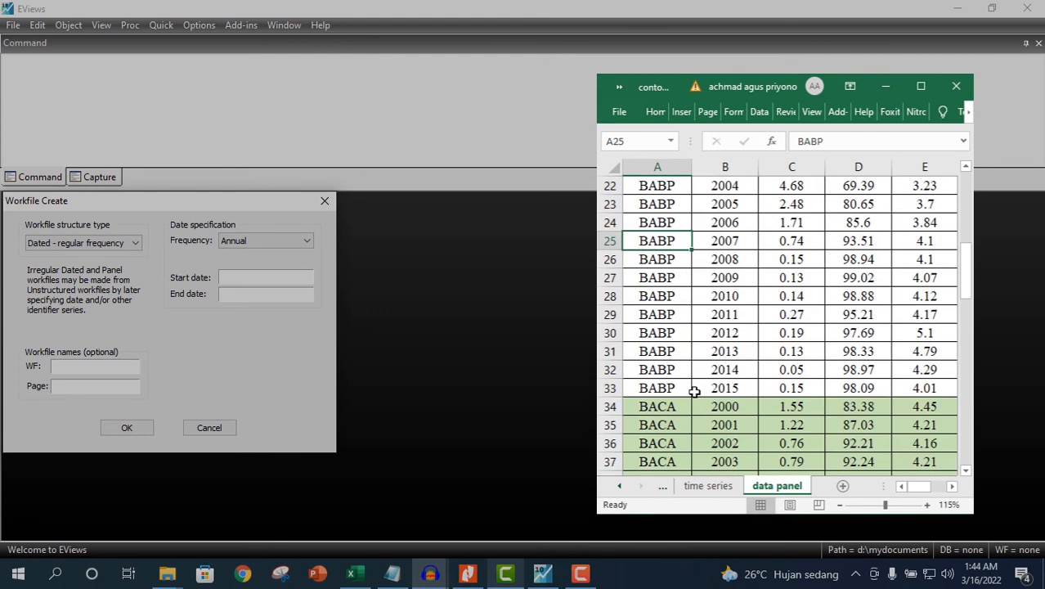
pyautogui.click(675, 408)
pyautogui.scroll(-3, 673, 411)
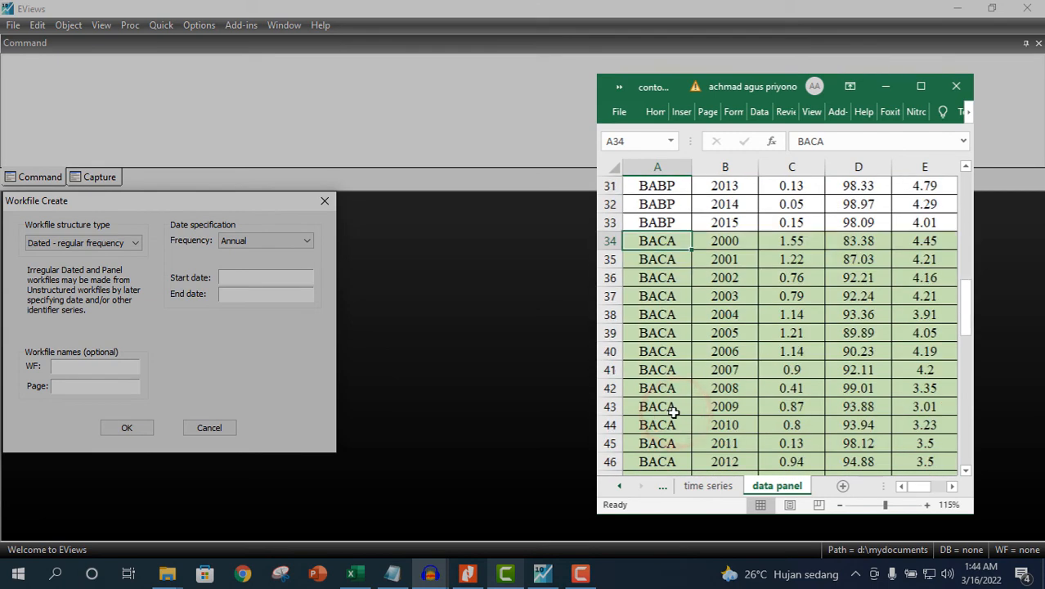
pyautogui.scroll(-4, 672, 411)
pyautogui.click(658, 310)
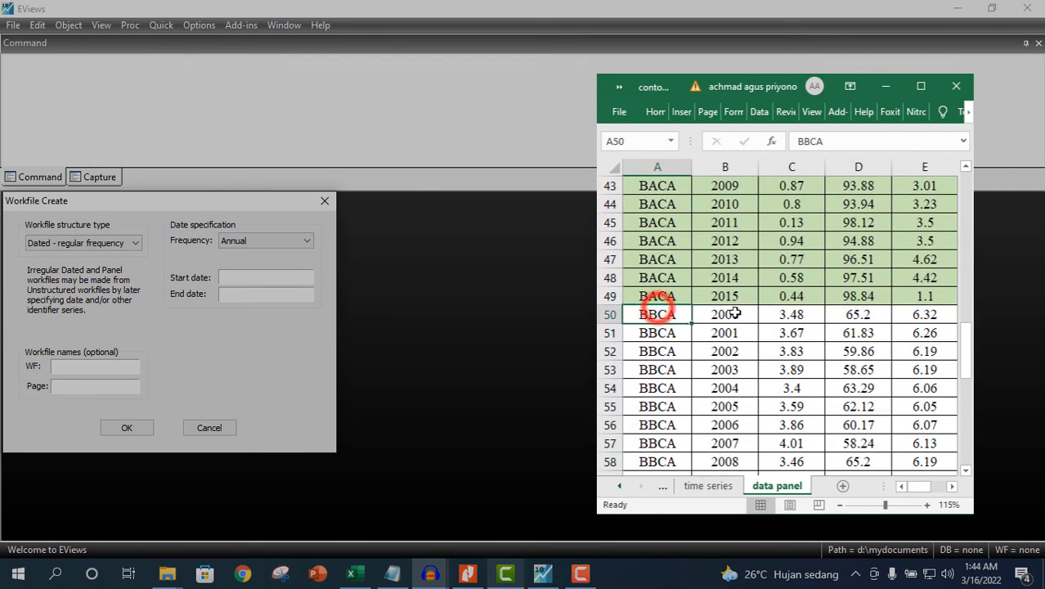
pyautogui.scroll(-5, 728, 372)
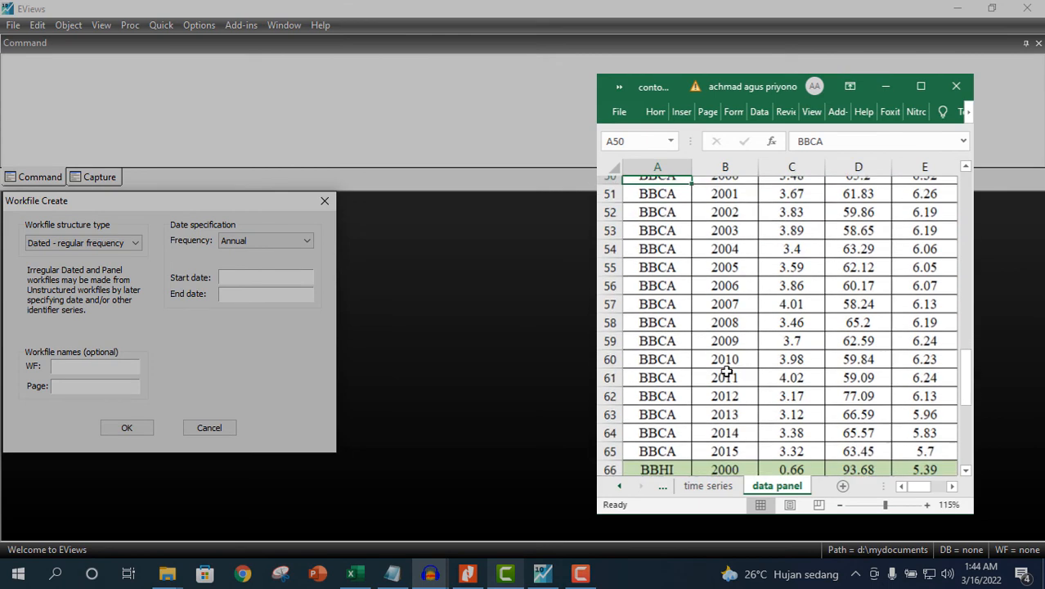
pyautogui.click(650, 333)
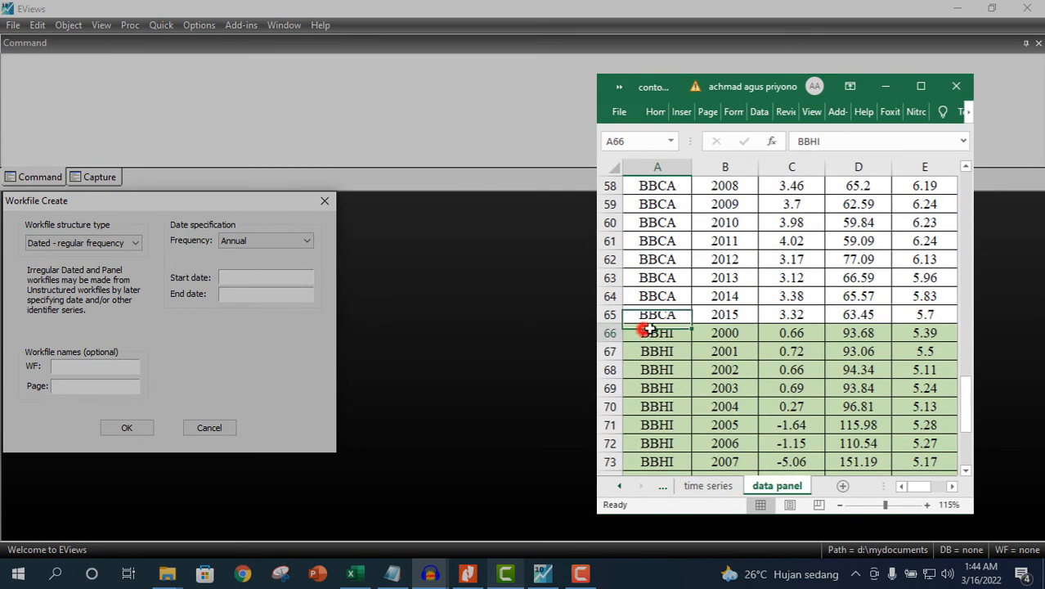
pyautogui.scroll(-3, 683, 409)
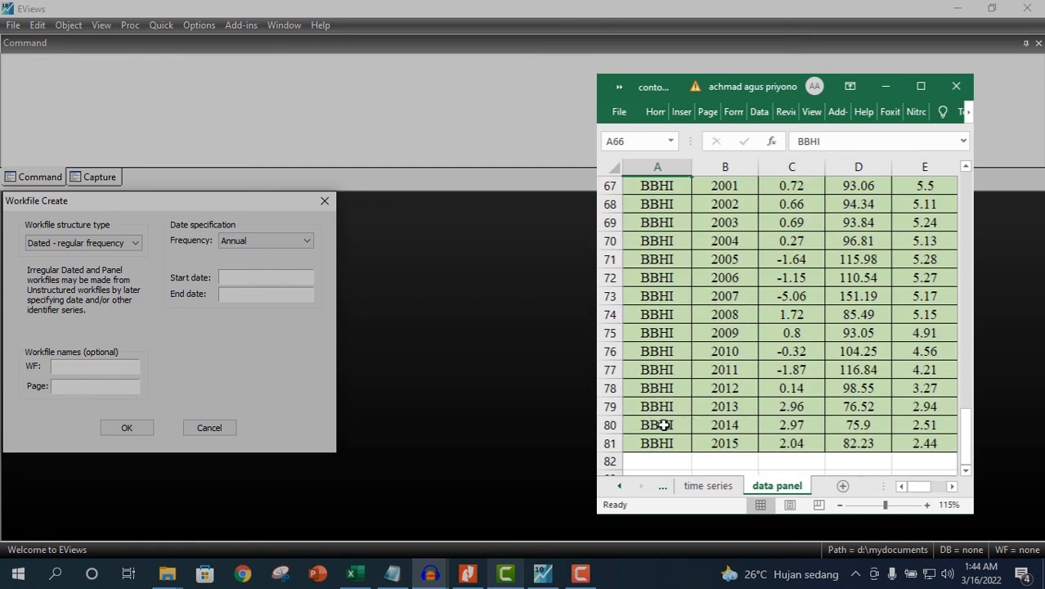
pyautogui.scroll(5, 660, 413)
pyautogui.scroll(10, 664, 422)
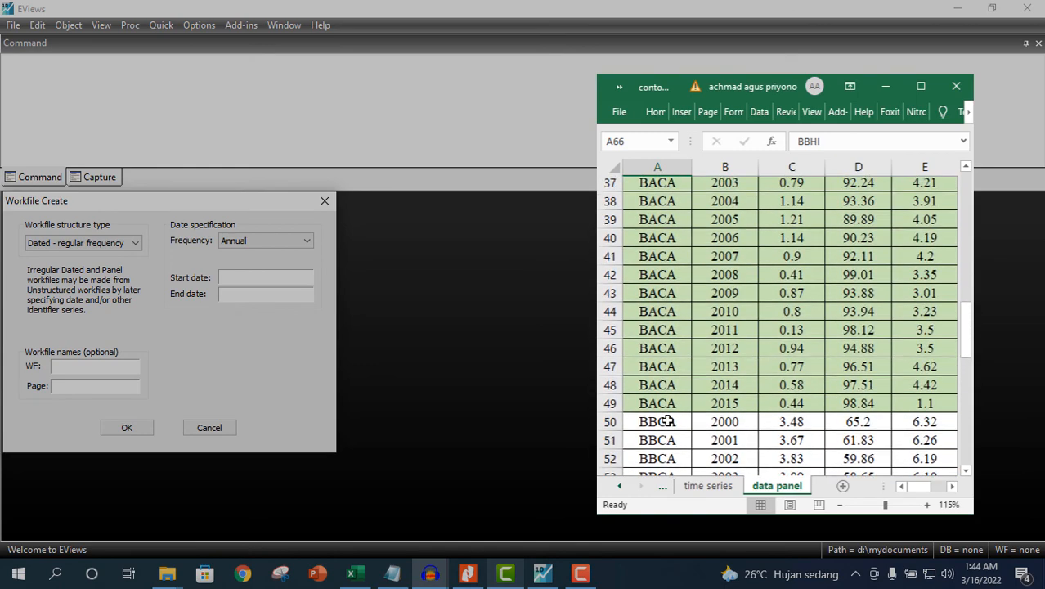
pyautogui.scroll(2, 670, 422)
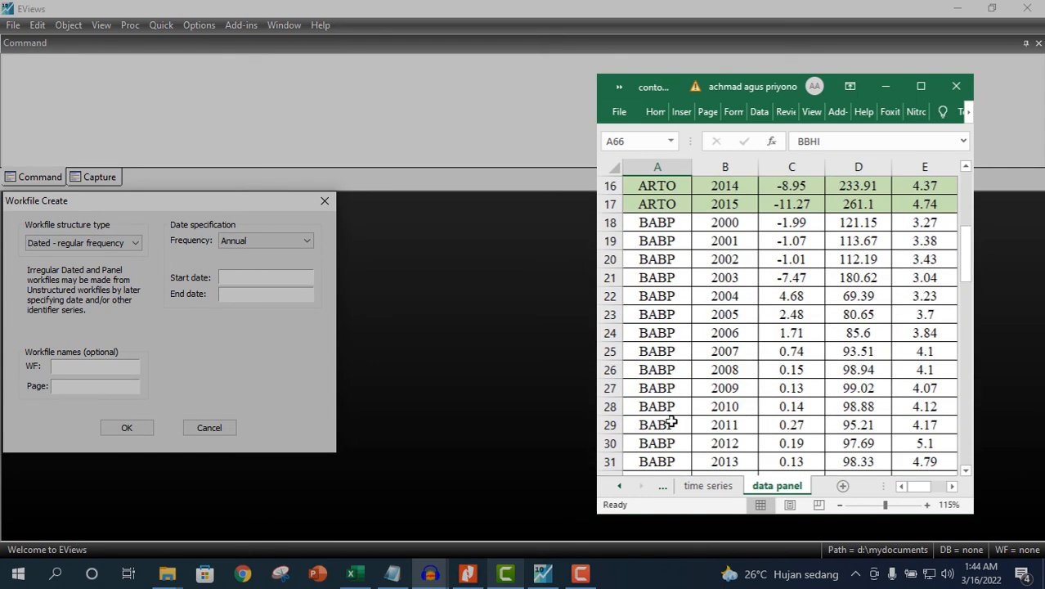
pyautogui.scroll(5, 670, 422)
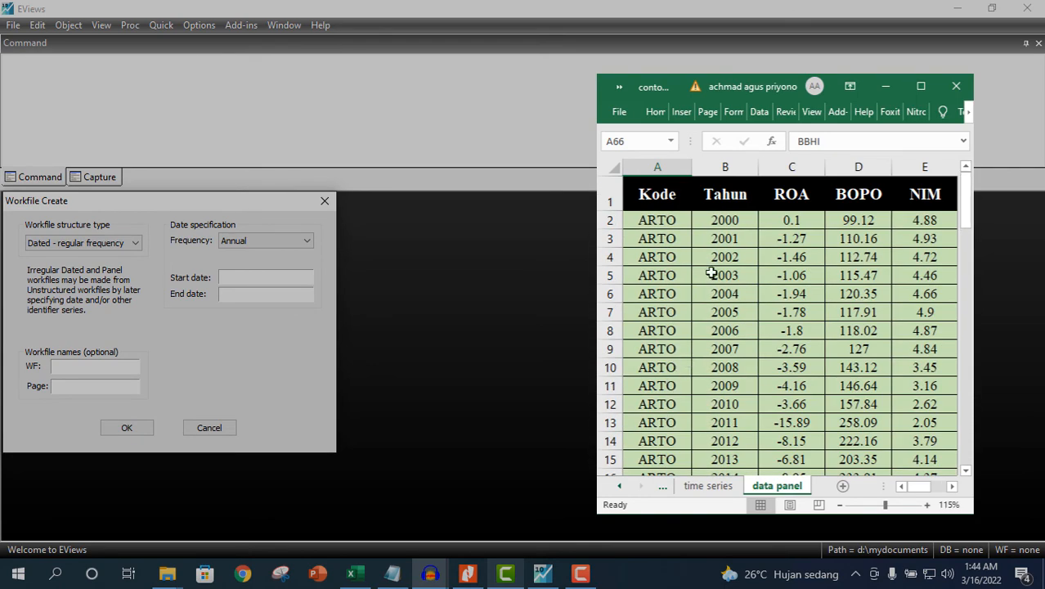
# Step: Check the first and last year of the ARTO block in the Tahun column
pyautogui.click(718, 218)
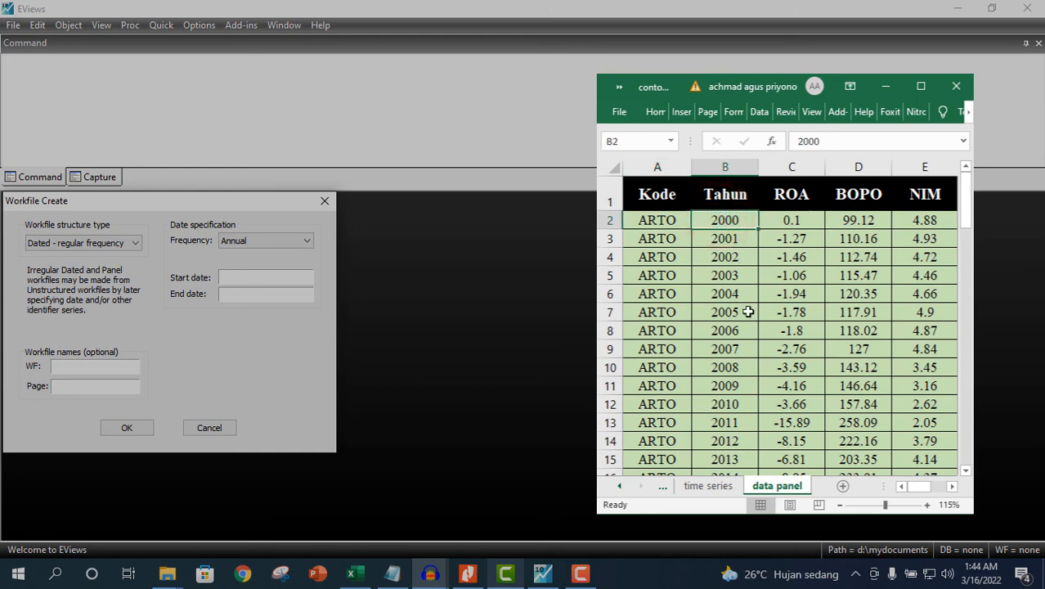
pyautogui.scroll(-2, 732, 237)
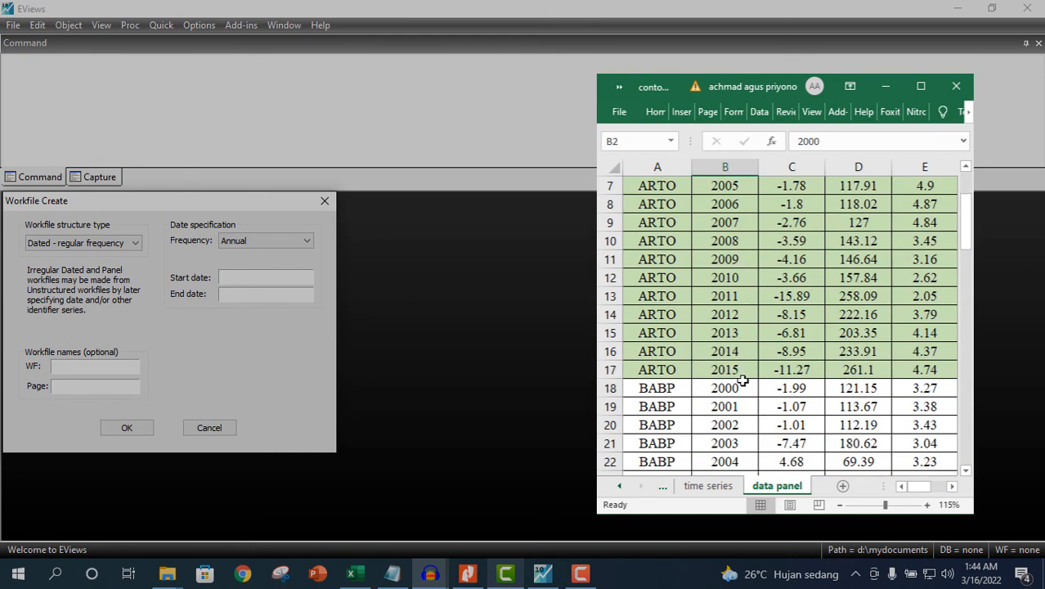
pyautogui.click(744, 371)
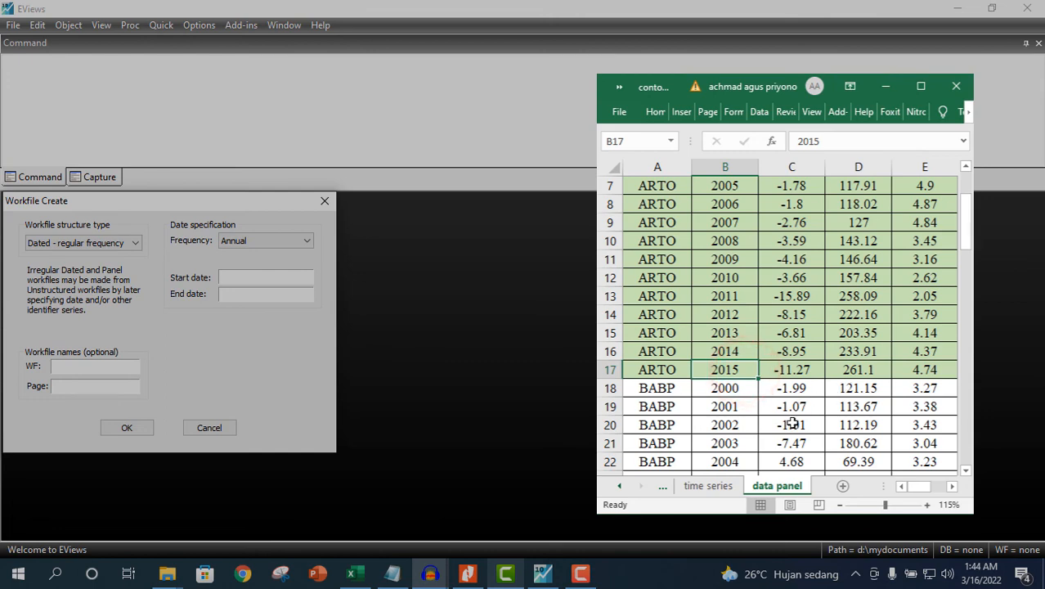
pyautogui.scroll(2, 787, 421)
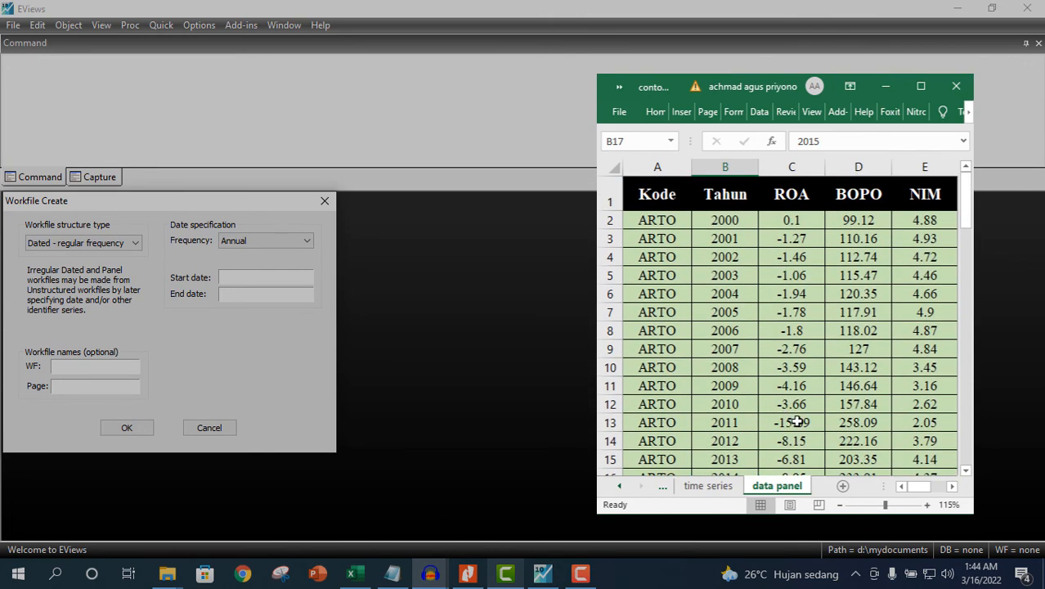
# Step: Copy the ROA, BOPO and NIM values in C2:E81 of the data panel sheet, without the header row
pyautogui.click(793, 221)
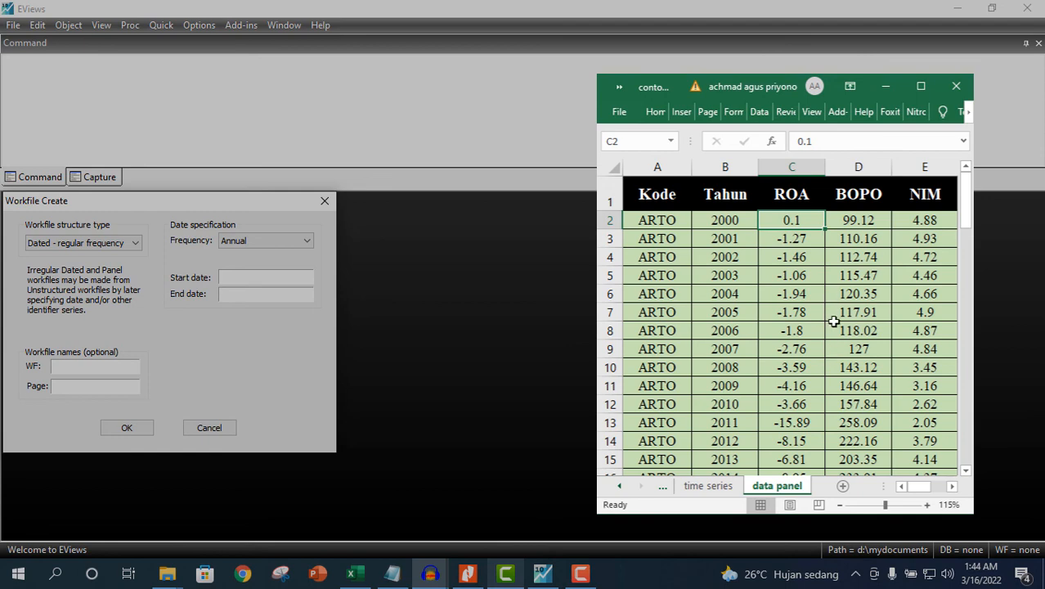
pyautogui.scroll(-12, 832, 318)
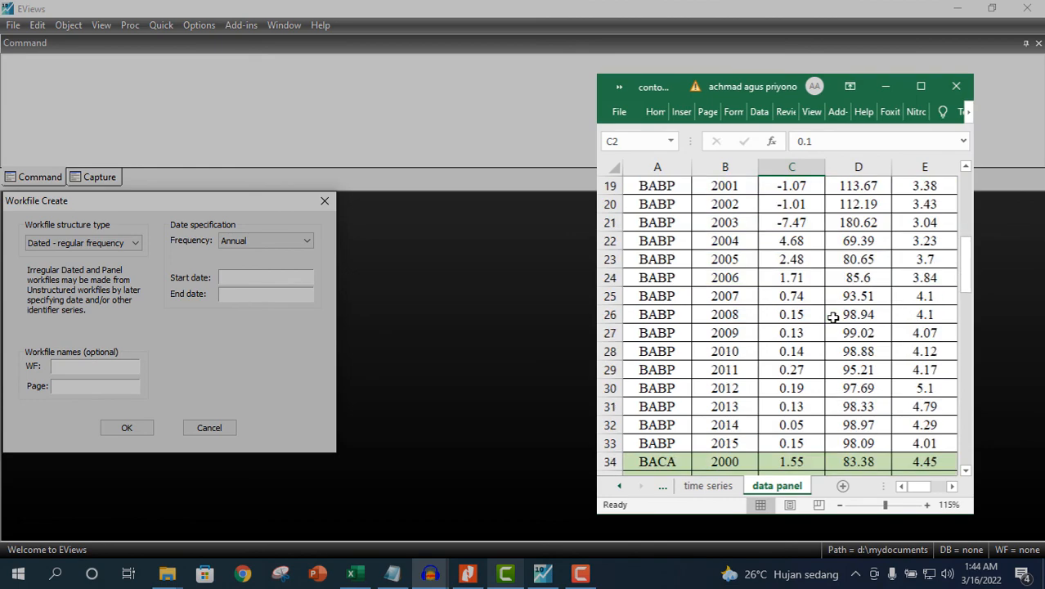
pyautogui.scroll(-11, 832, 332)
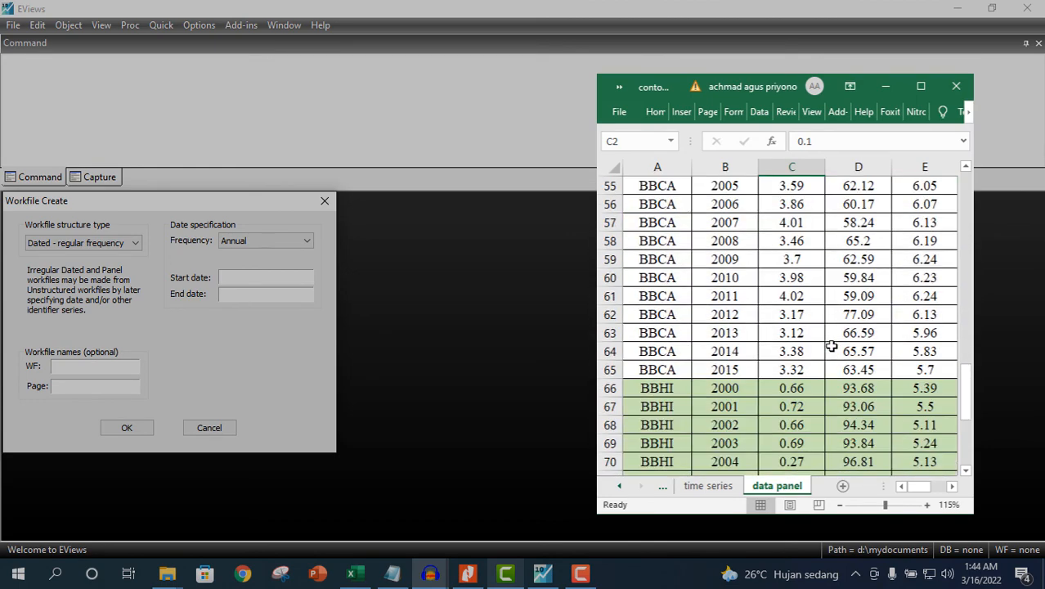
pyautogui.keyDown('shift'); pyautogui.click(927, 390); pyautogui.keyUp('shift')
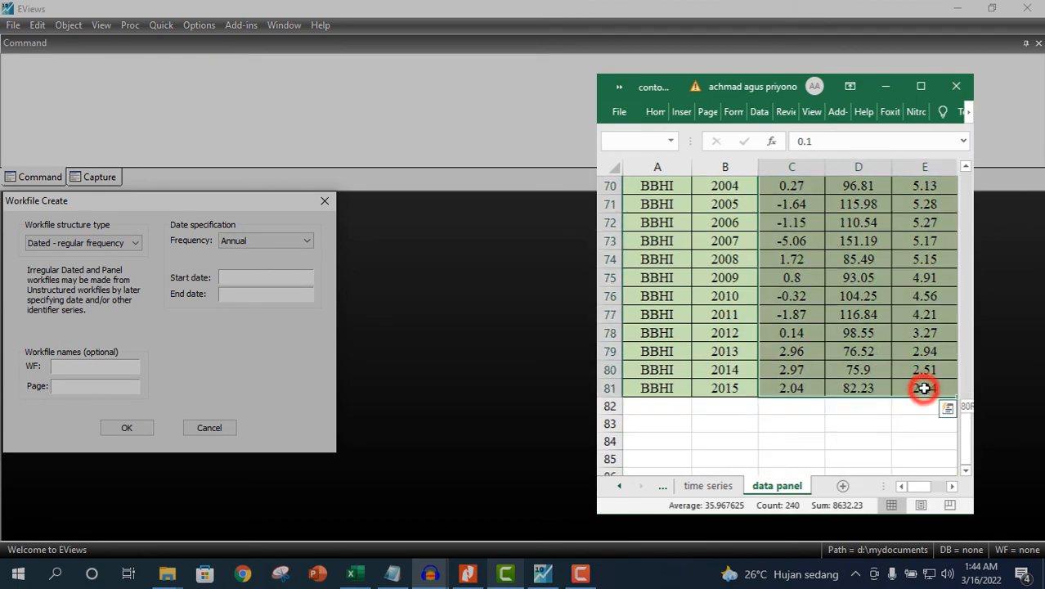
pyautogui.scroll(20, 765, 330)
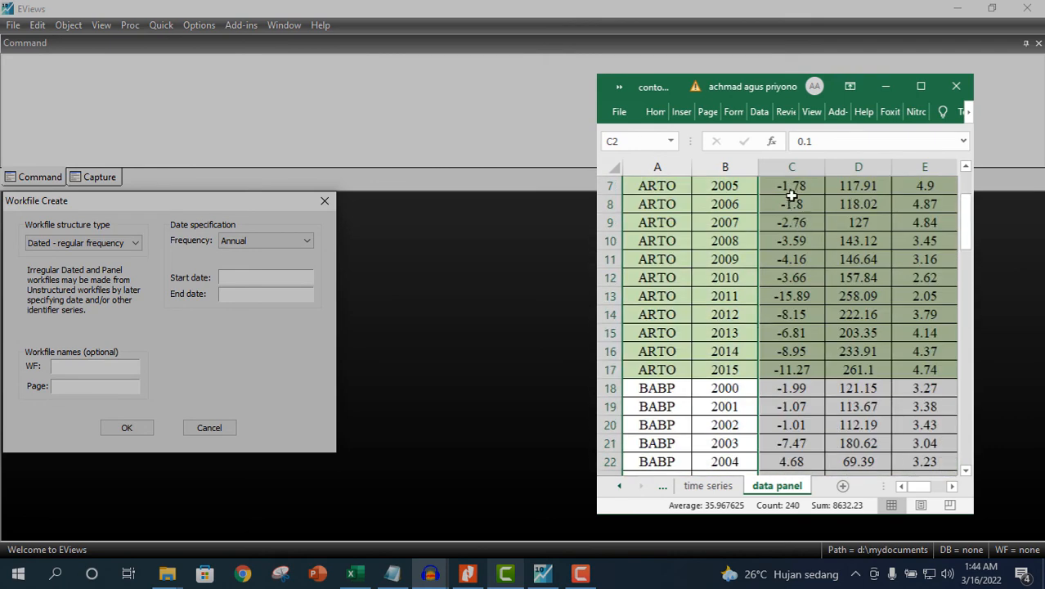
pyautogui.rightClick(795, 205)
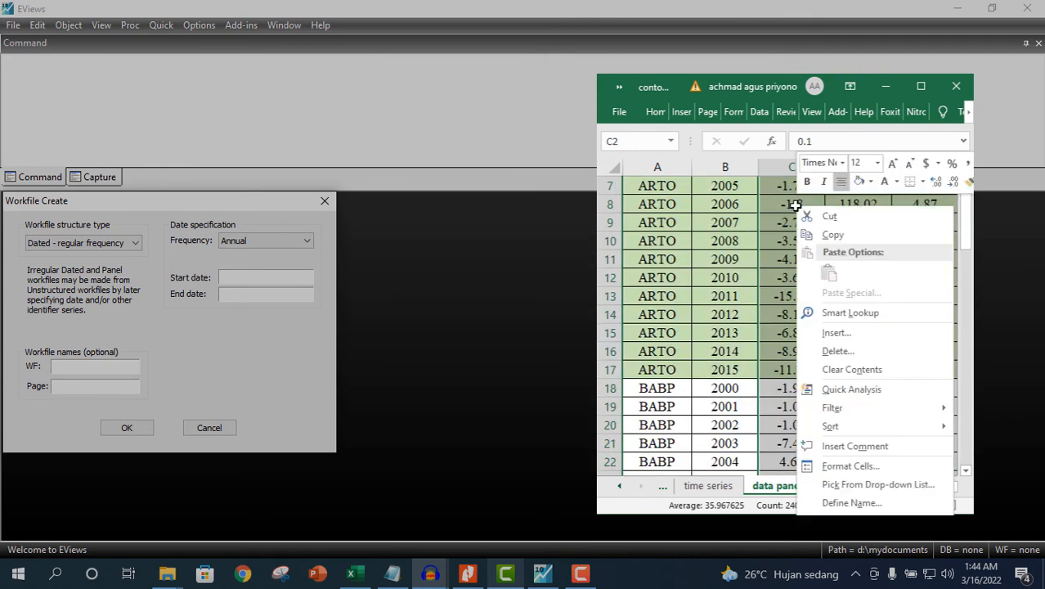
pyautogui.click(832, 233)
pyautogui.scroll(2, 832, 236)
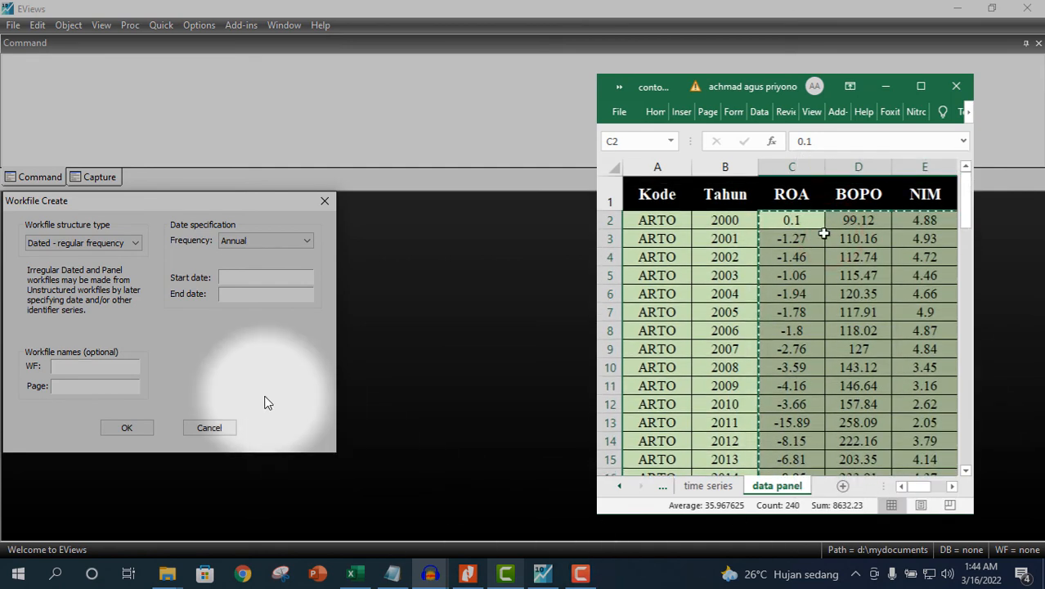
# Step: Switch to EViews and set the new workfile's structure type to Balanced Panel with Annual frequency
pyautogui.click(126, 211)
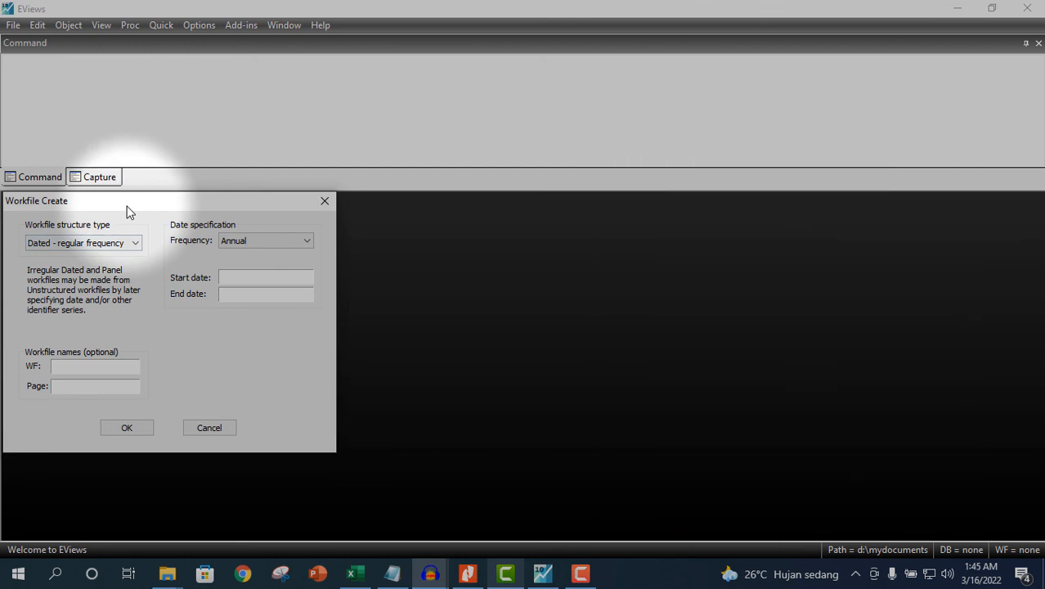
pyautogui.click(127, 211)
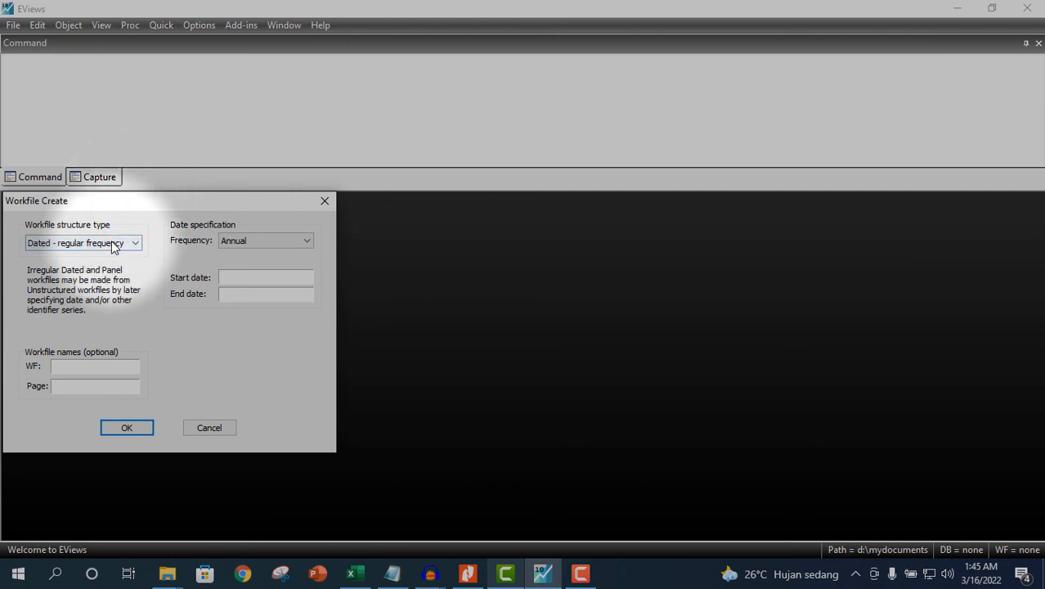
pyautogui.click(111, 243)
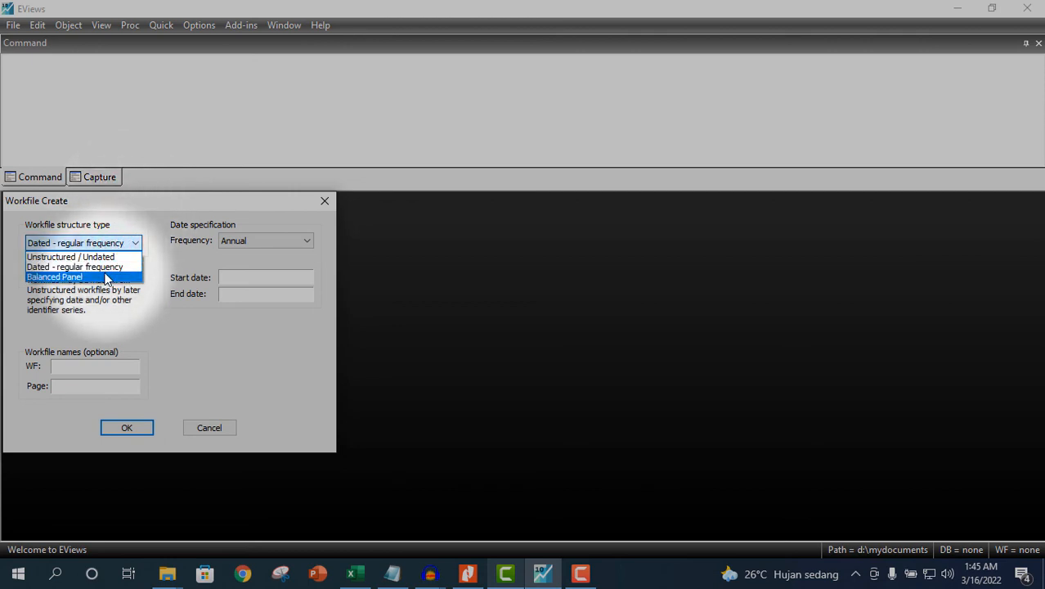
pyautogui.click(106, 279)
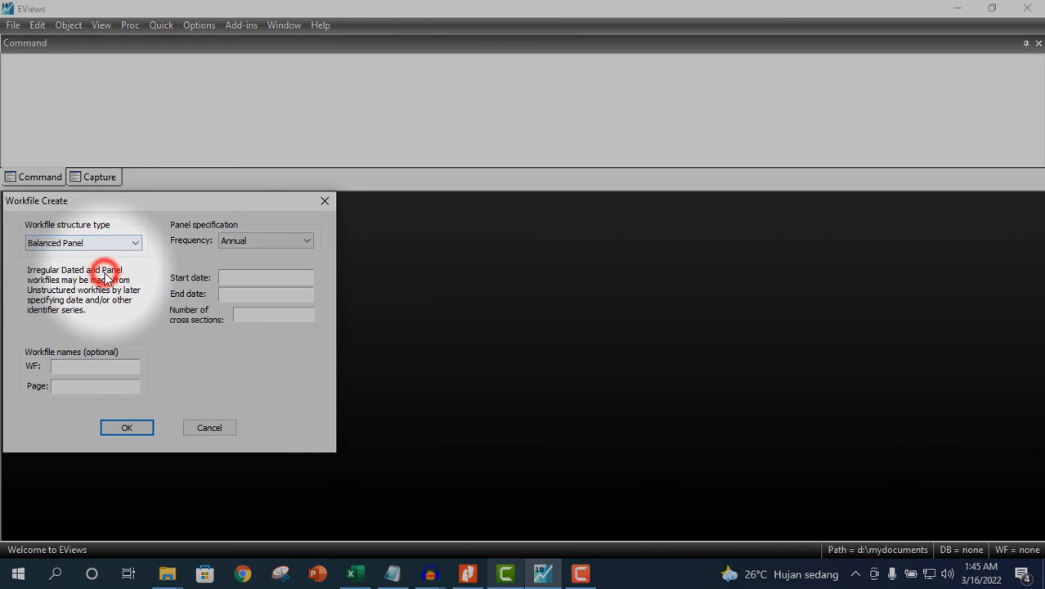
pyautogui.click(274, 245)
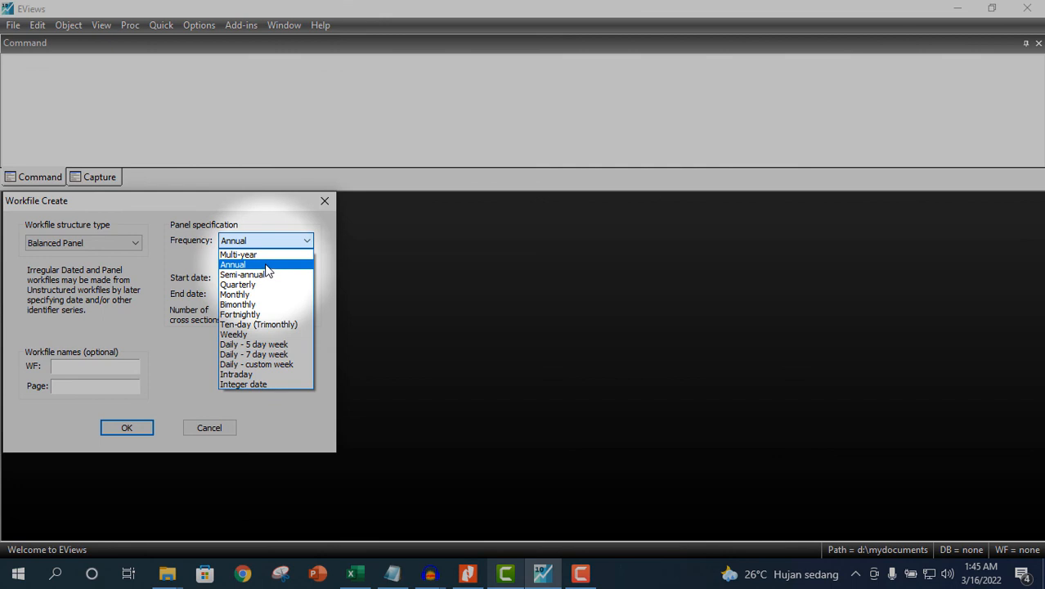
pyautogui.click(266, 264)
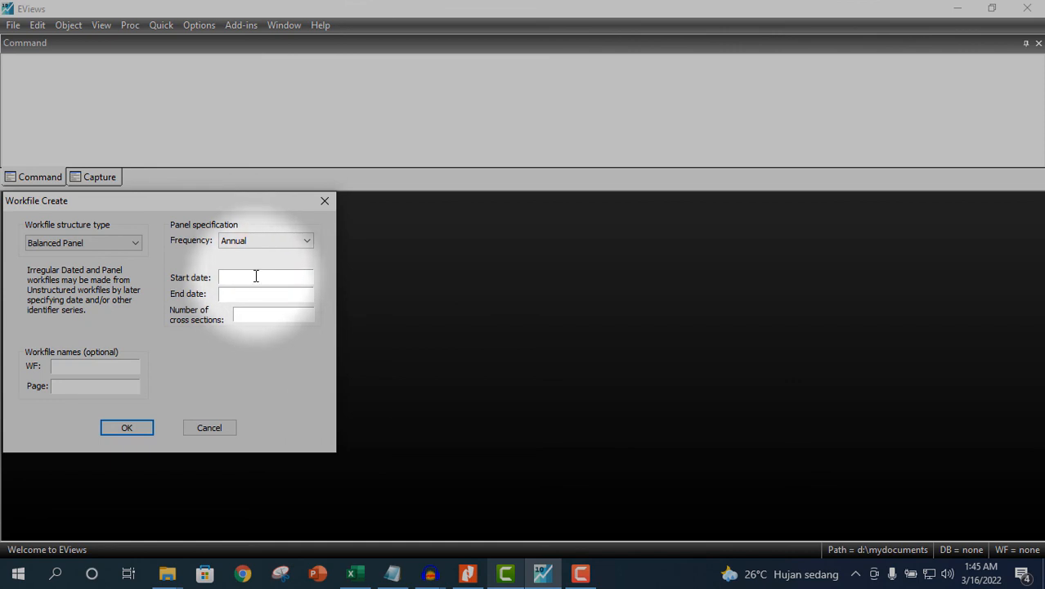
# Step: Set the panel's start date to 2000, end date to 2015 and number of cross sections to 5, and create the workfile
pyautogui.click(256, 276)
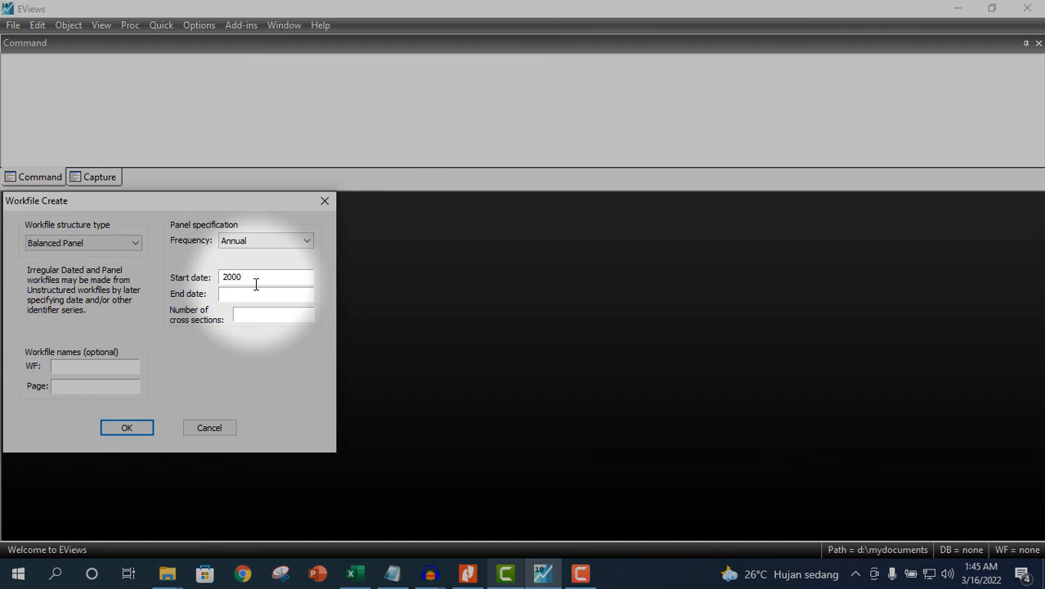
pyautogui.click(226, 294)
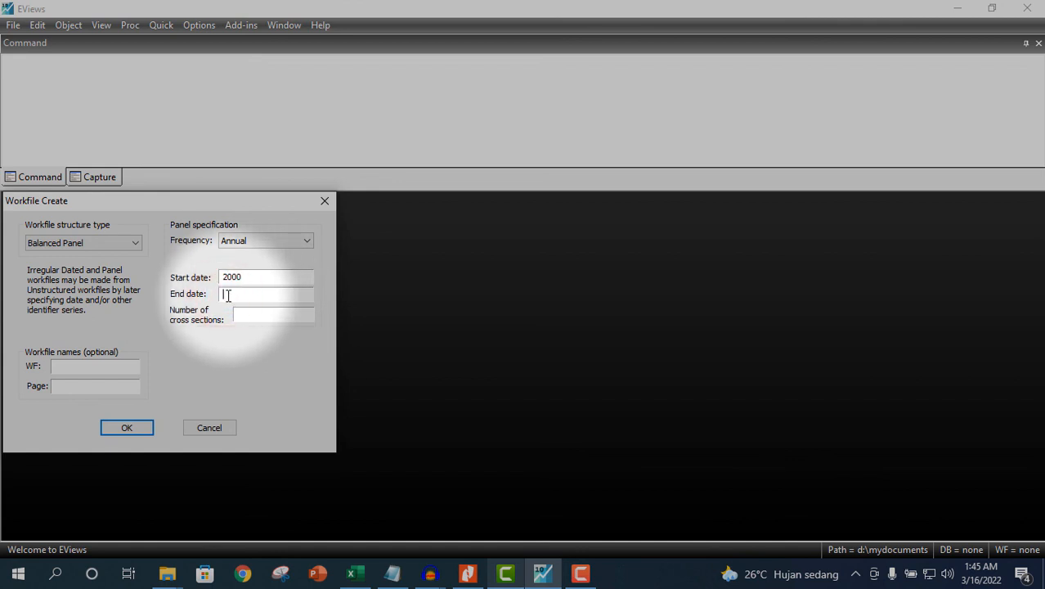
pyautogui.write('2015')
pyautogui.click(251, 314)
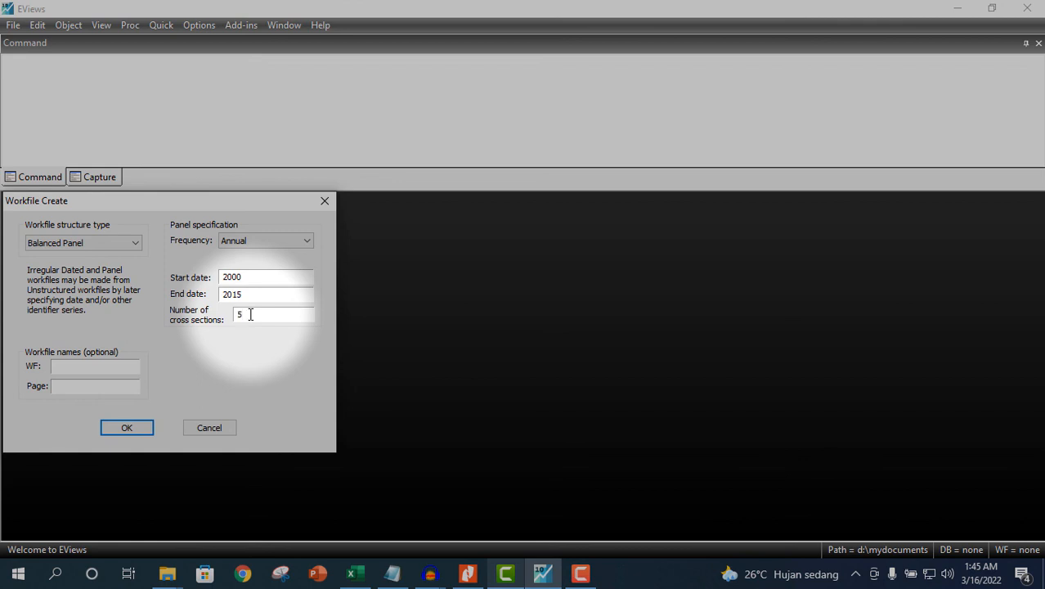
pyautogui.click(135, 430)
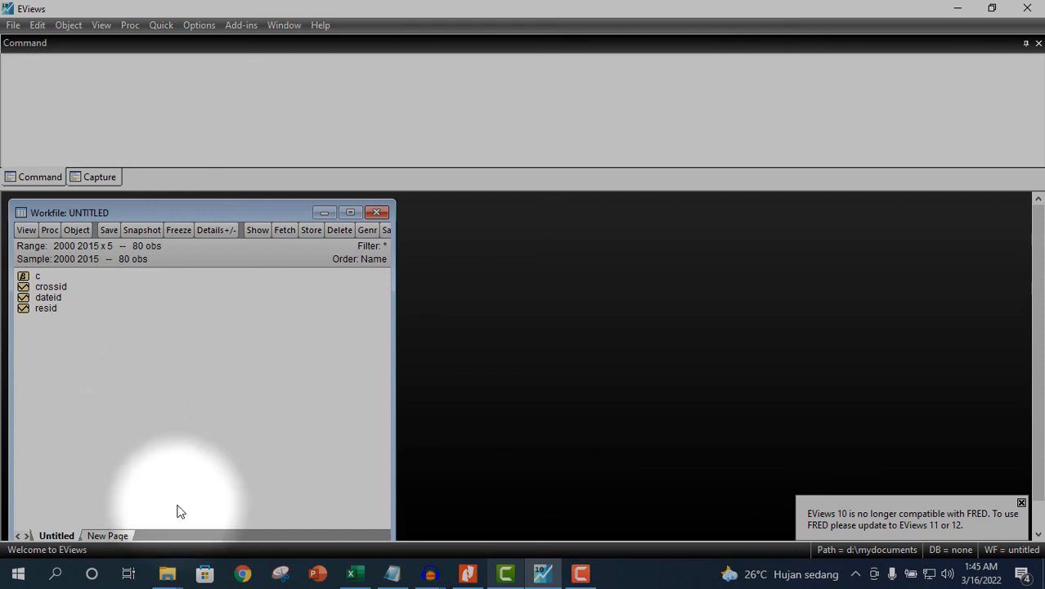
# Step: Open an empty group with the DATA command and paste the copied ROA, BOPO and NIM panel values into it
pyautogui.click(41, 64)
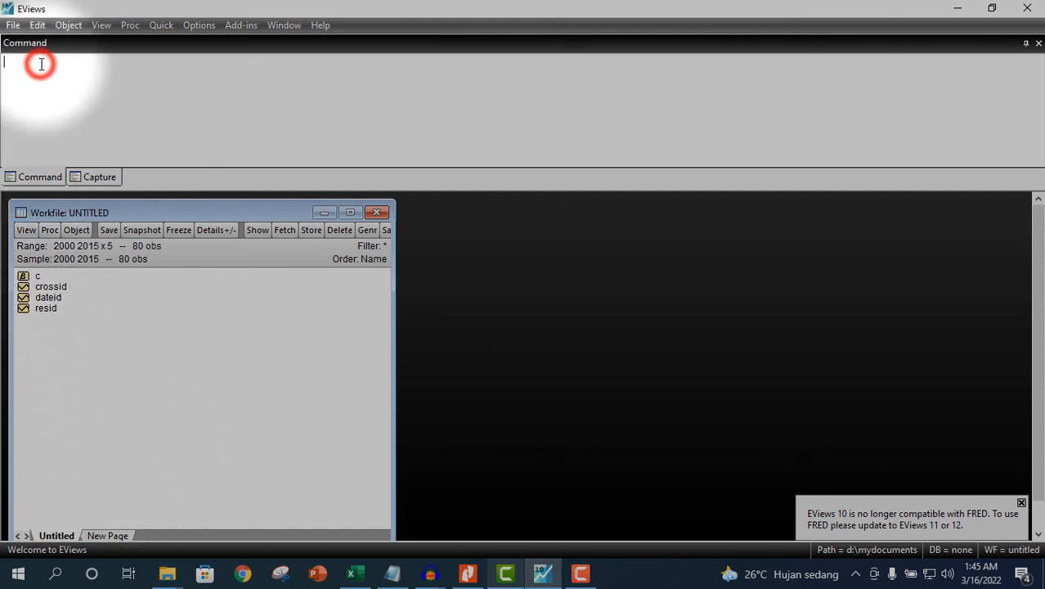
pyautogui.write('DATA')
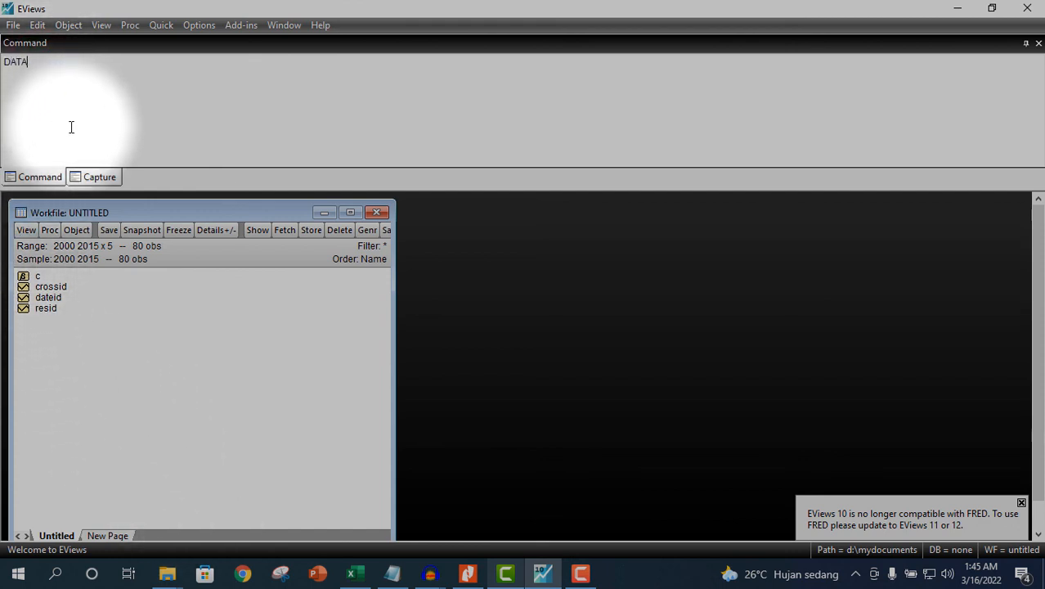
pyautogui.press('Return')
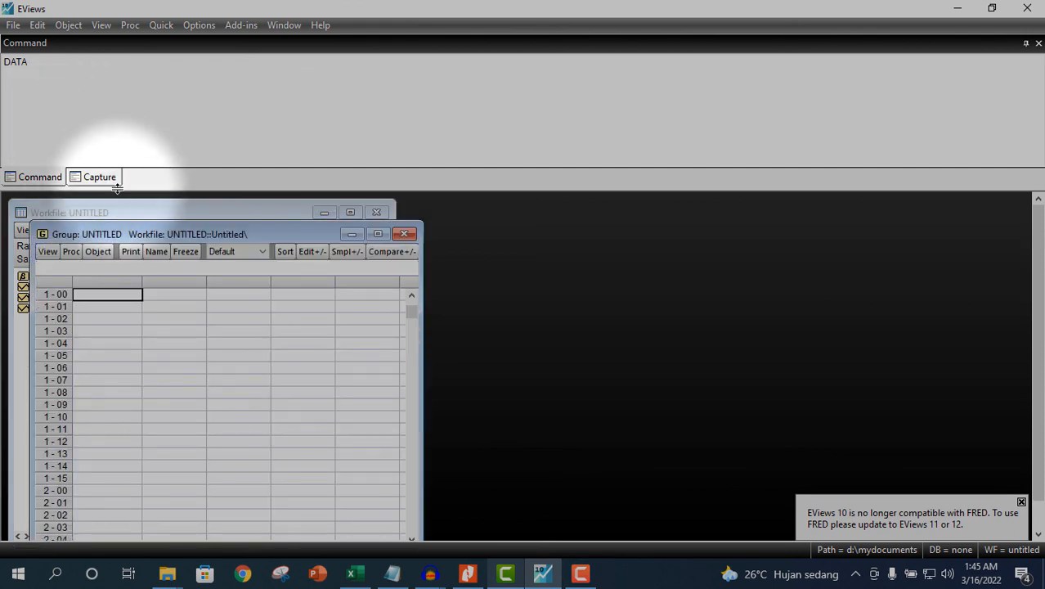
pyautogui.moveTo(123, 232); pyautogui.dragTo(172, 195)
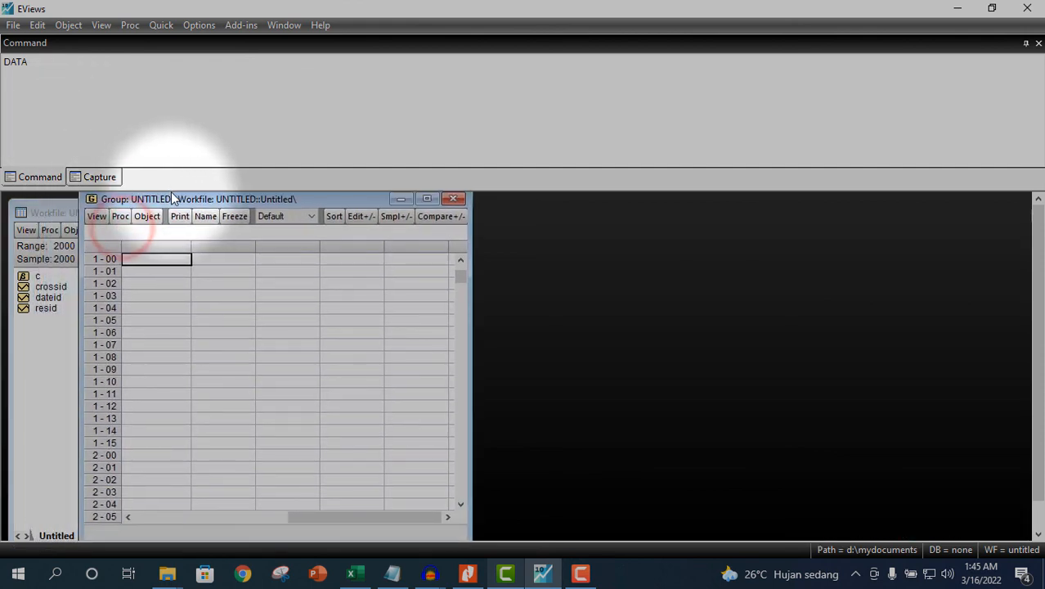
pyautogui.click(36, 25)
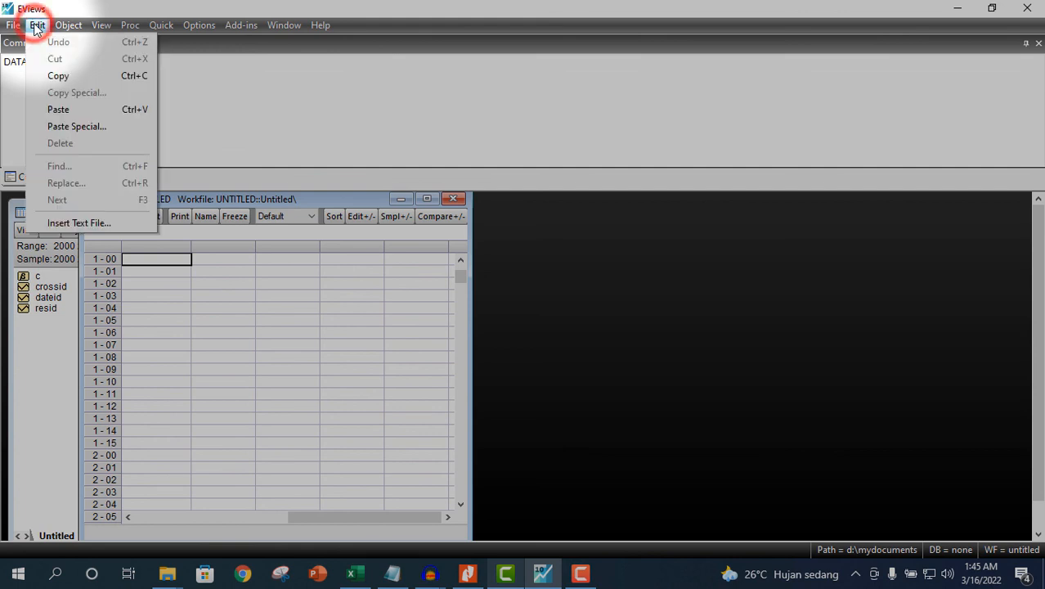
pyautogui.click(66, 108)
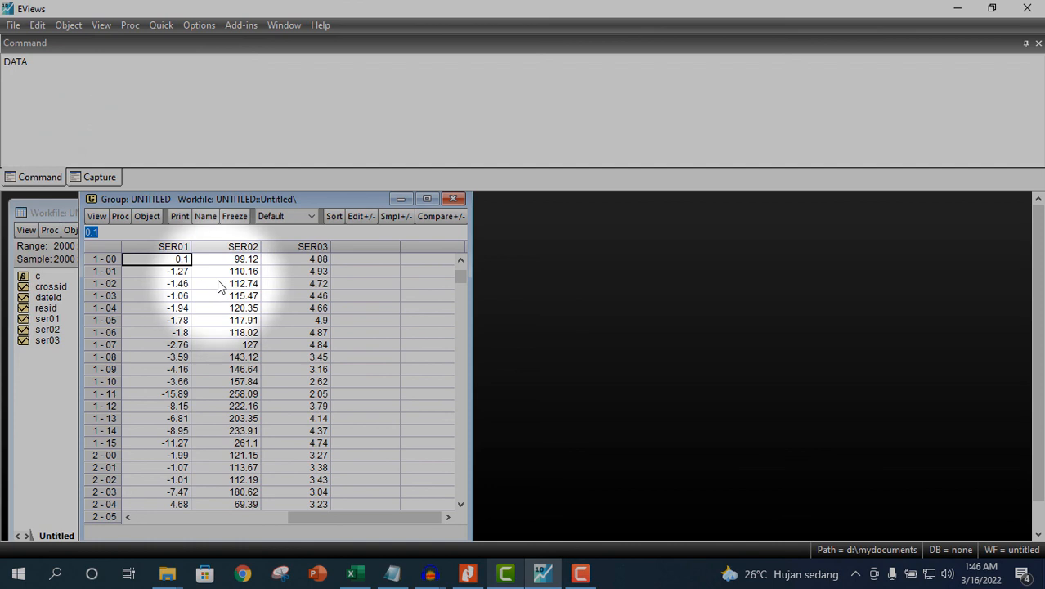
# Step: Rename series SER01 in the group as ROA
pyautogui.click(457, 259)
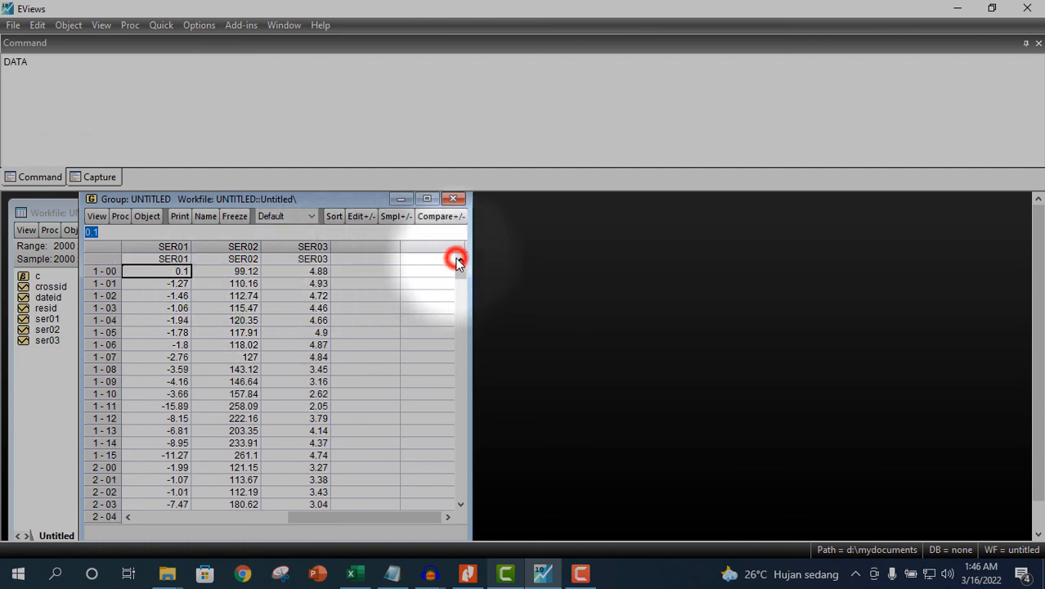
pyautogui.click(175, 258)
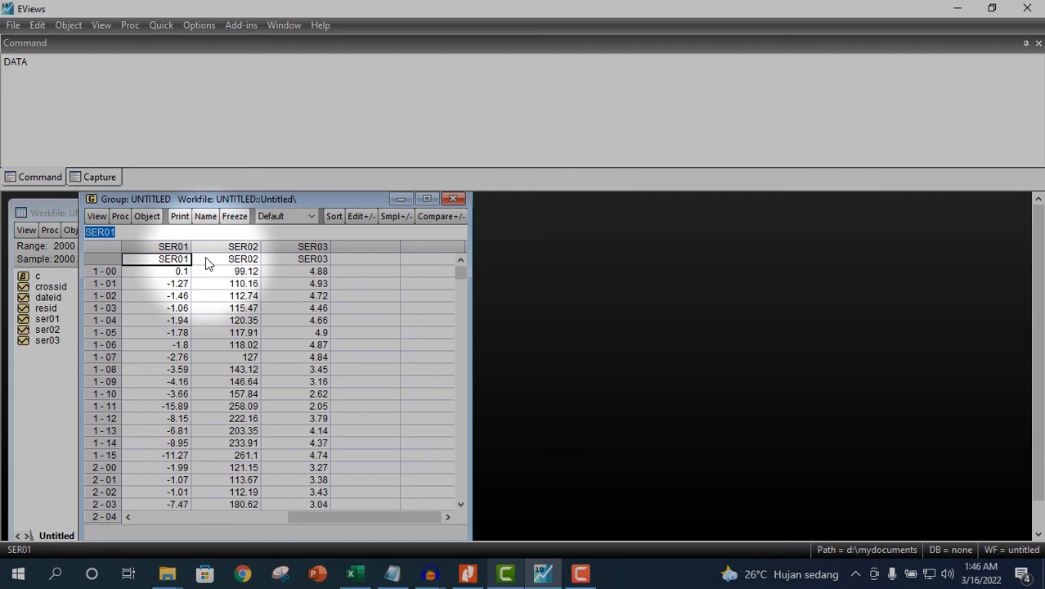
pyautogui.write('ROA')
pyautogui.press('Return')
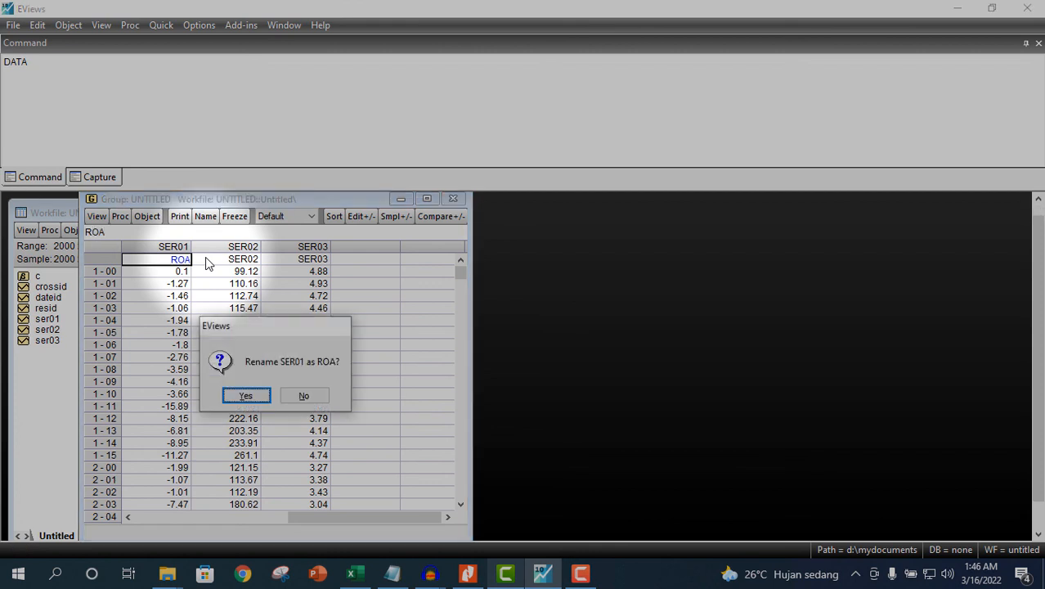
pyautogui.click(247, 398)
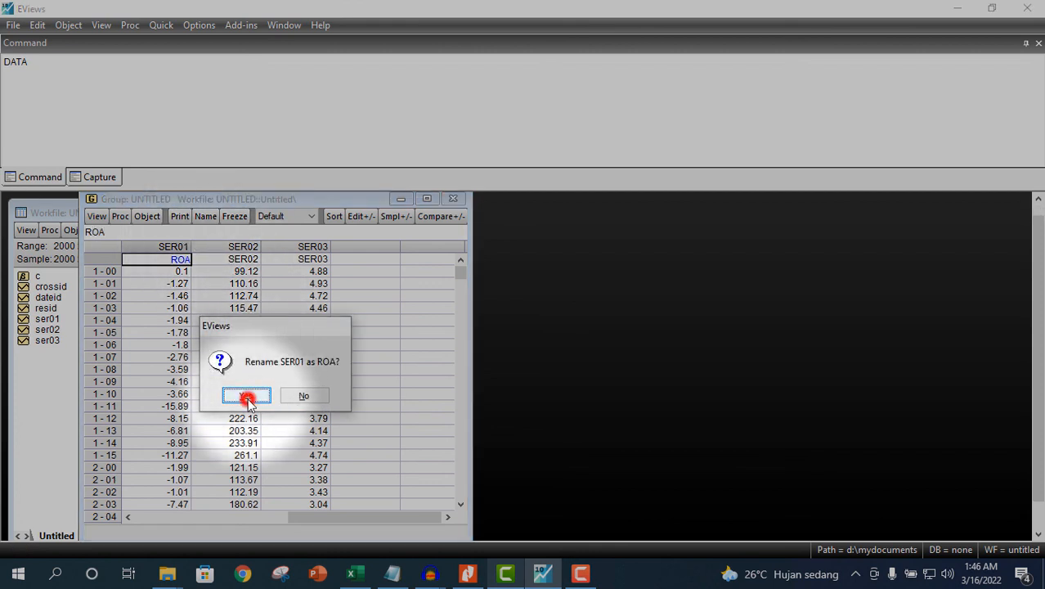
# Step: Rename series SER02 in the group as BOPO
pyautogui.click(245, 259)
pyautogui.write('BO')
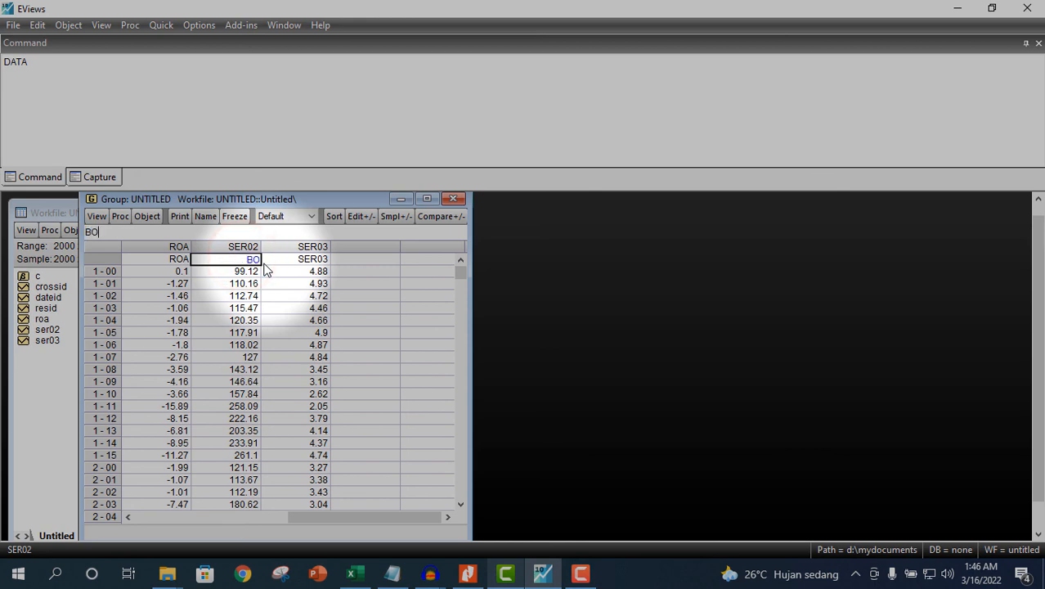
pyautogui.write('PO')
pyautogui.press('Return')
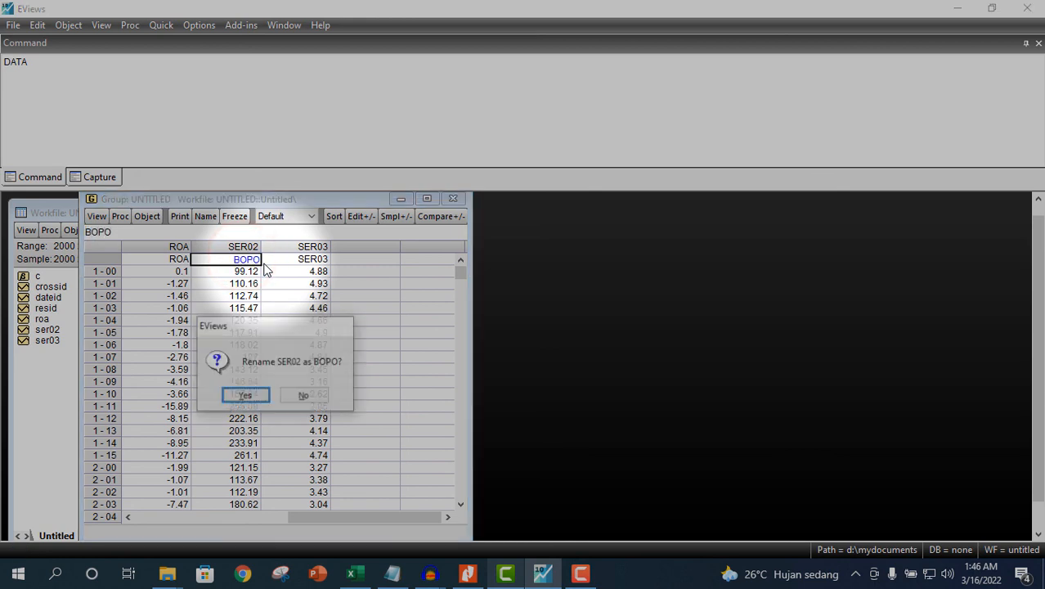
pyautogui.click(252, 396)
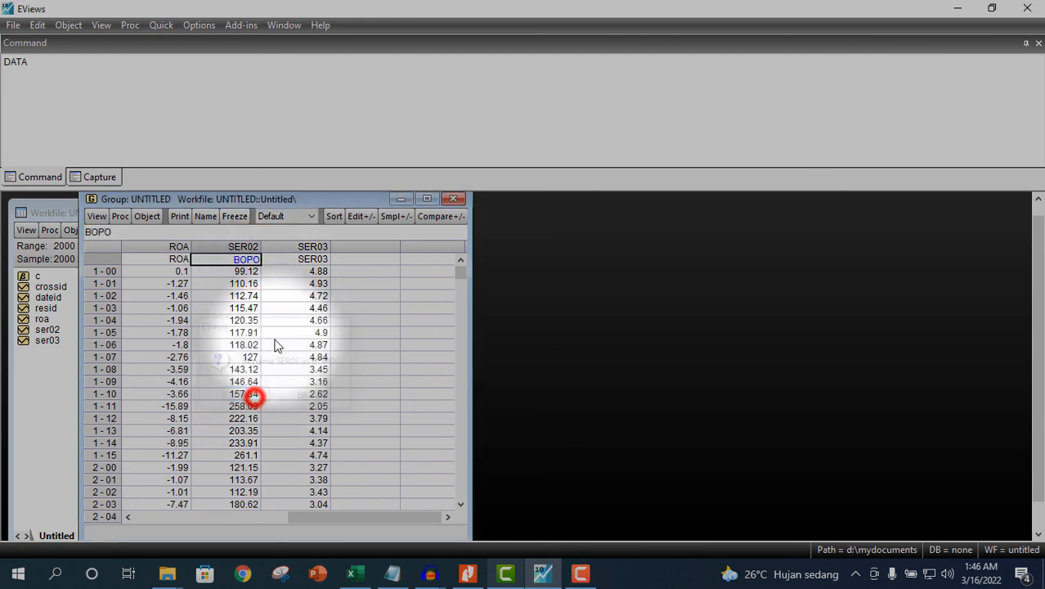
# Step: Rename series SER03 in the group as NIM
pyautogui.click(315, 258)
pyautogui.write('NIM')
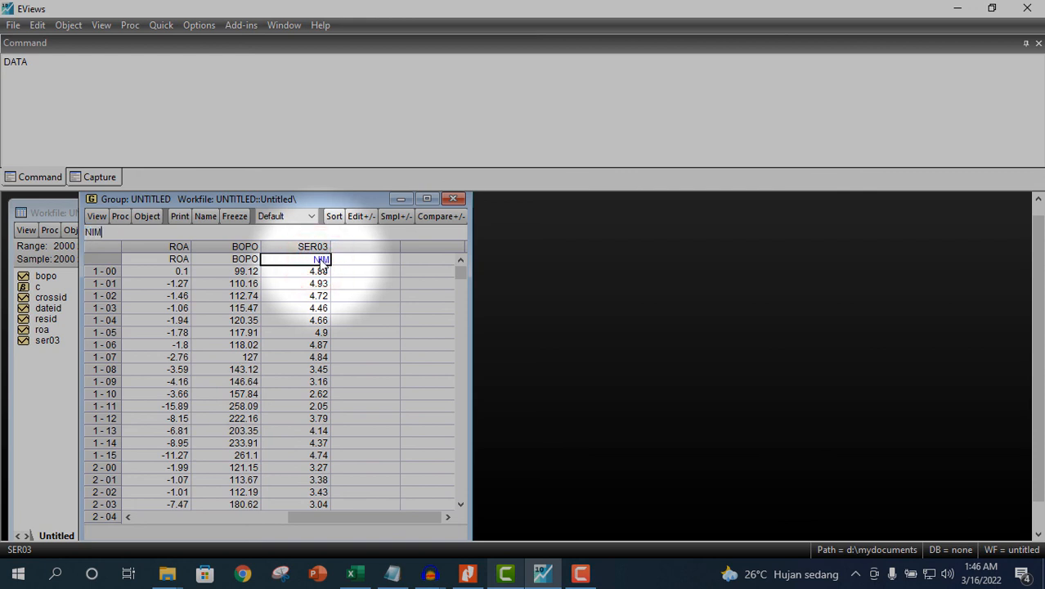
pyautogui.press('Return')
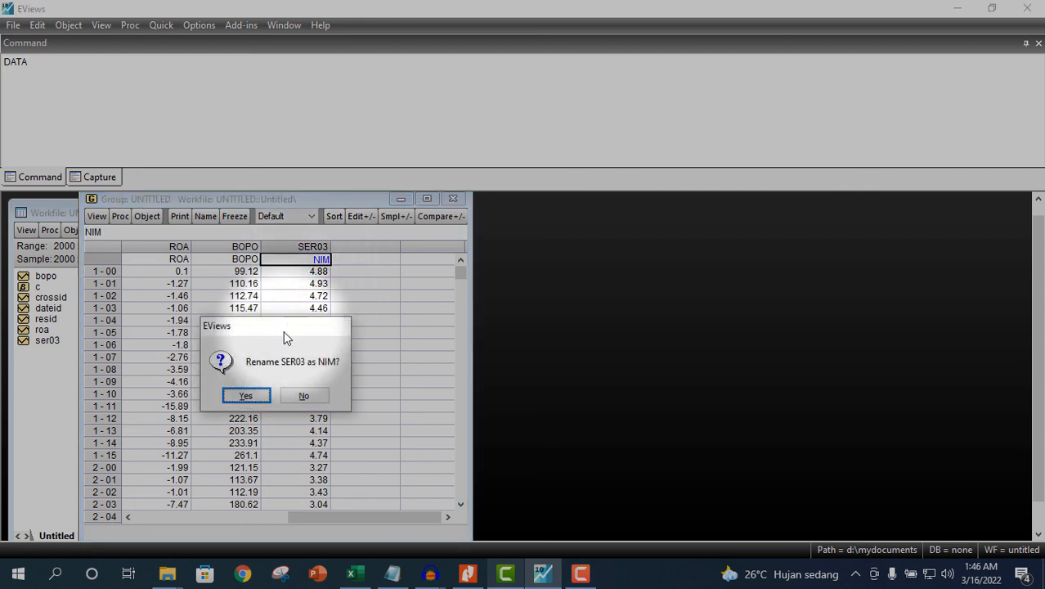
pyautogui.click(247, 396)
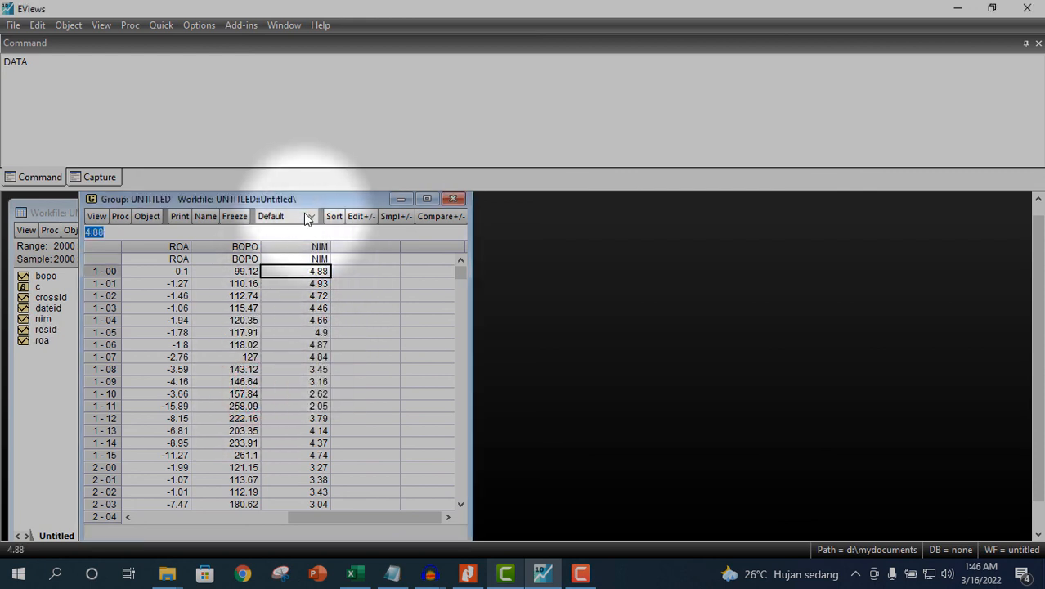
# Step: Place the group window beside the workfile window and look through the panel rows
pyautogui.moveTo(307, 201); pyautogui.dragTo(653, 204)
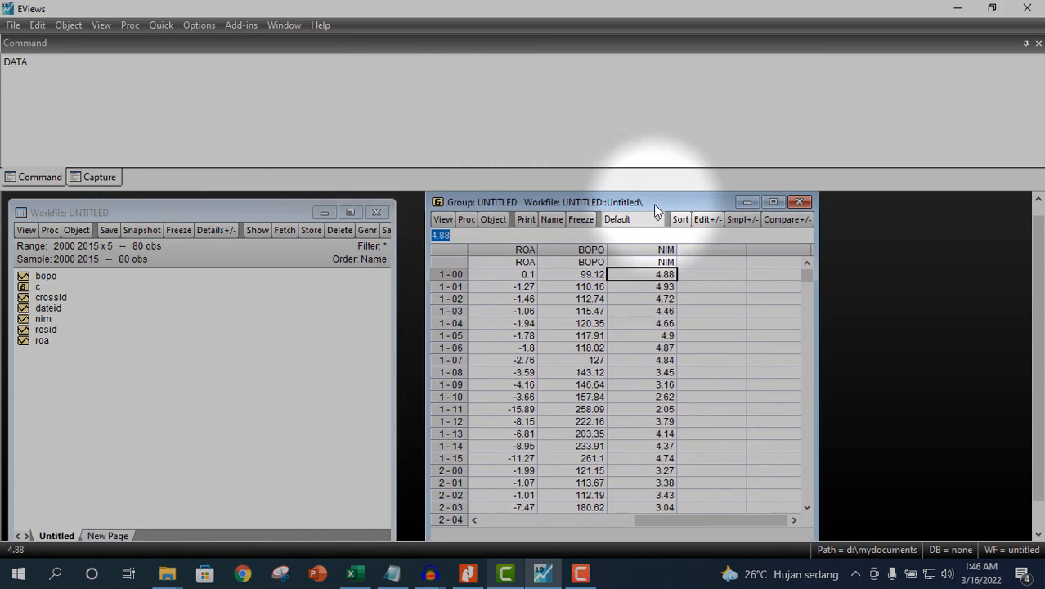
pyautogui.click(599, 324)
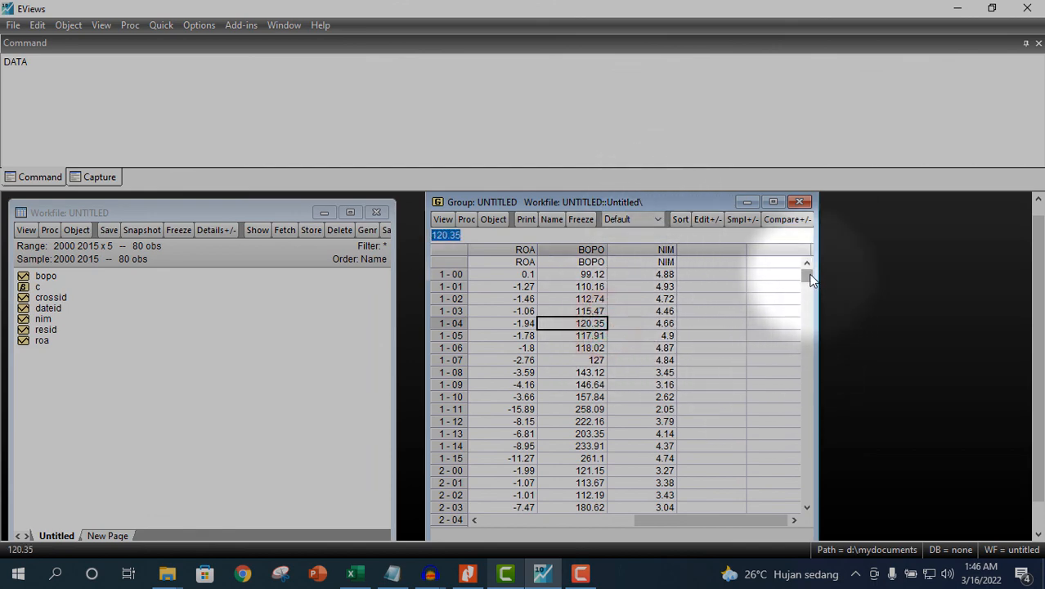
pyautogui.moveTo(807, 275); pyautogui.dragTo(763, 241)
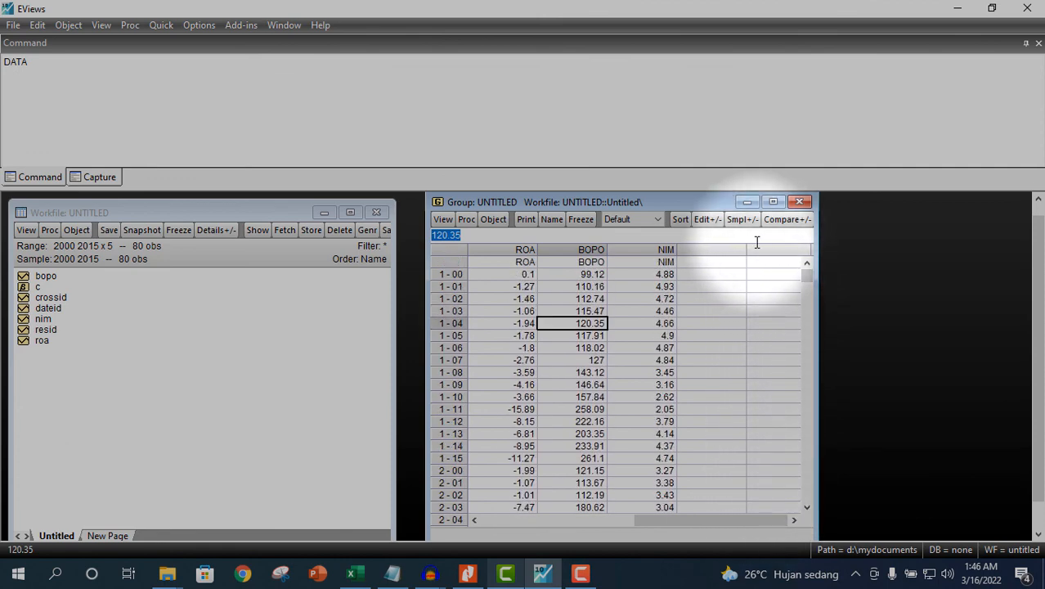